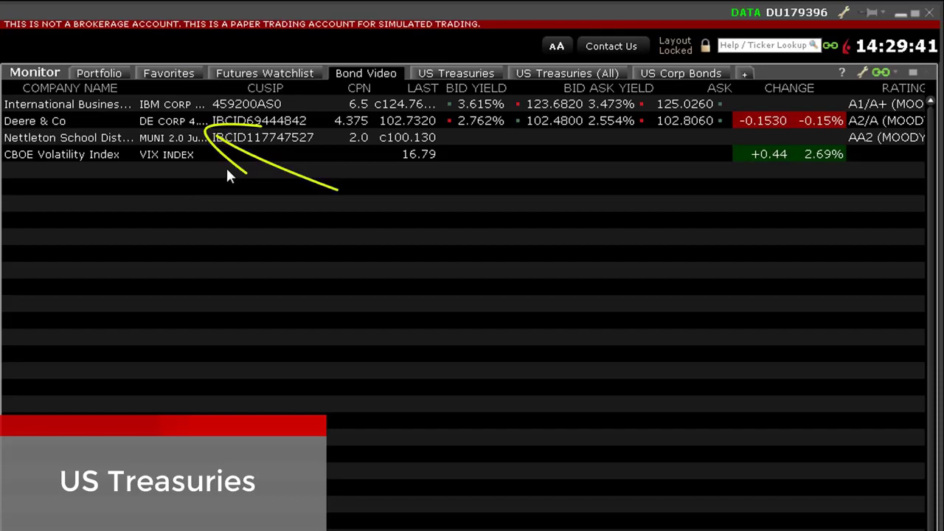
Look up US-T in the first empty row of the Bond Video watchlist and open its Bonds/Notes/Bills contracts.
click(228, 171)
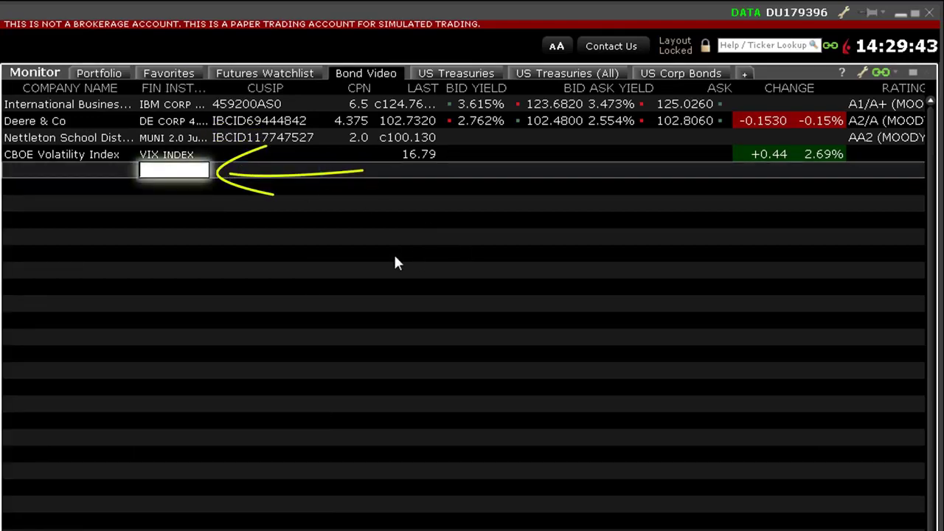
text(US-T)
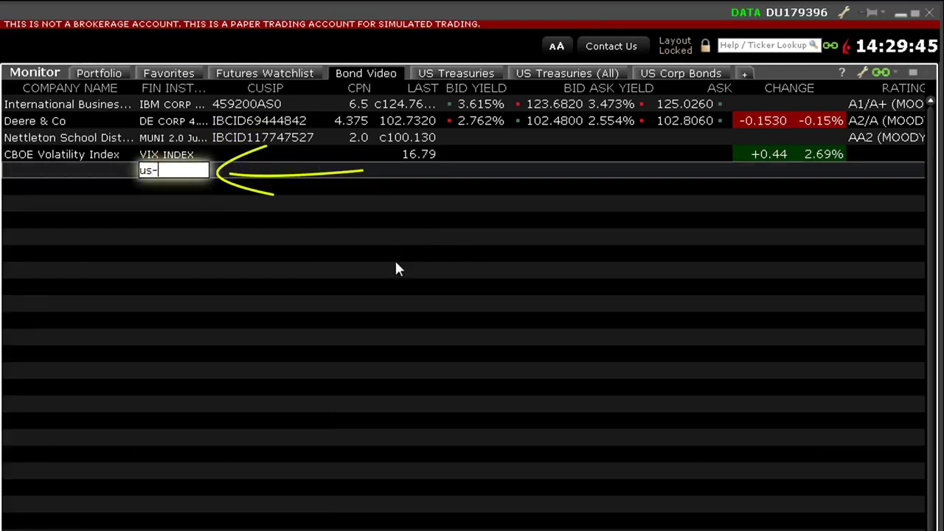
key(Return)
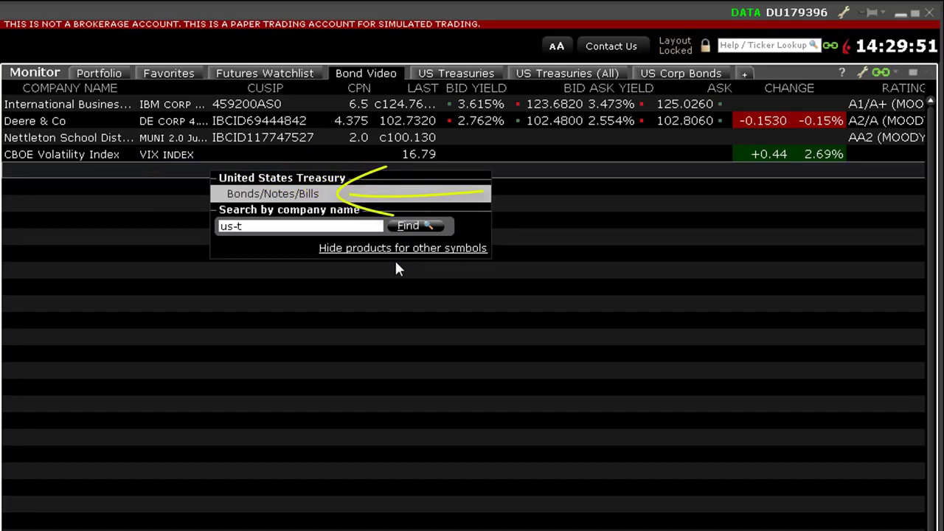
click(339, 196)
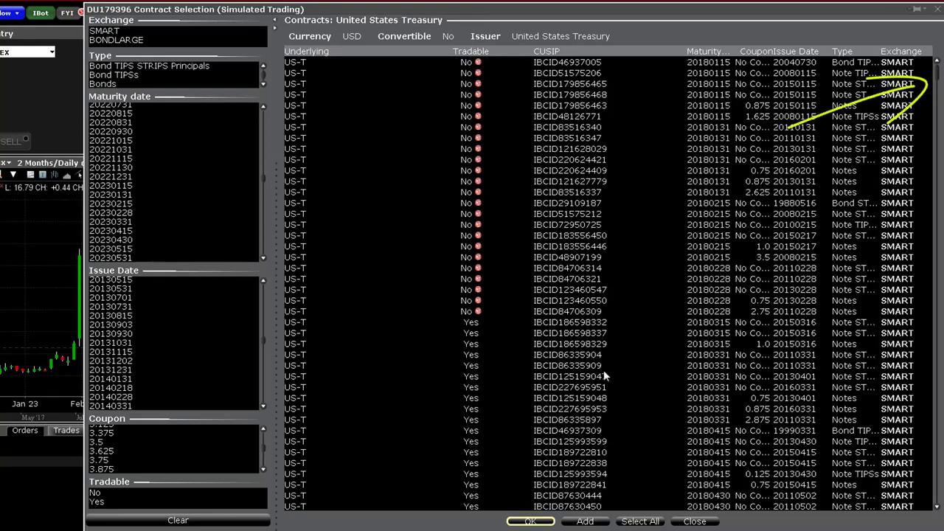
scroll(938, 82, down, 4)
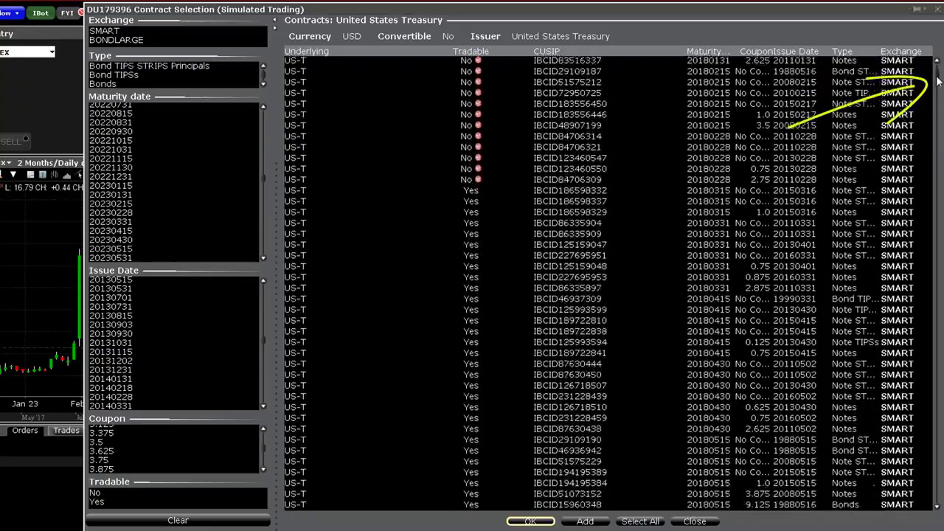
mouse_move(939, 82)
mouse_down()
mouse_move(942, 243)
mouse_move(938, 64)
mouse_up()
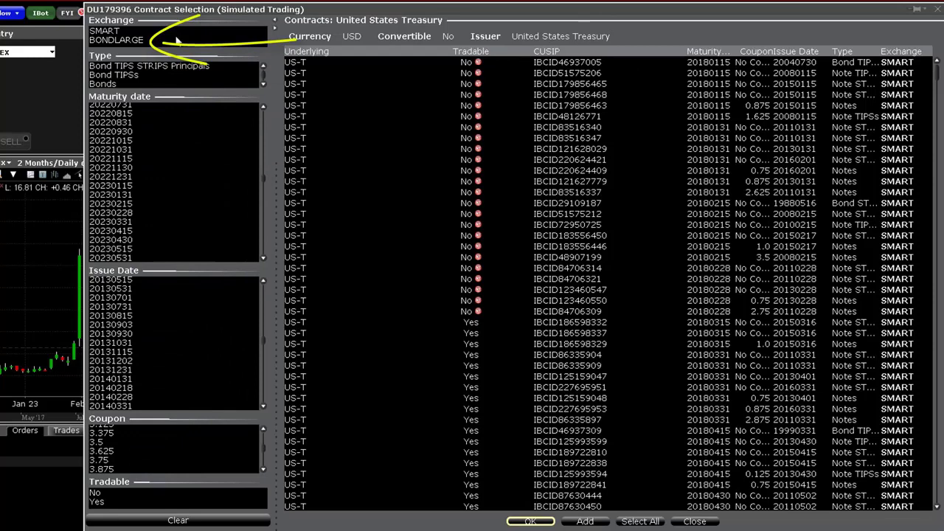
View the BONDLARGE contracts and set the Exchange filter to SMART.
click(114, 40)
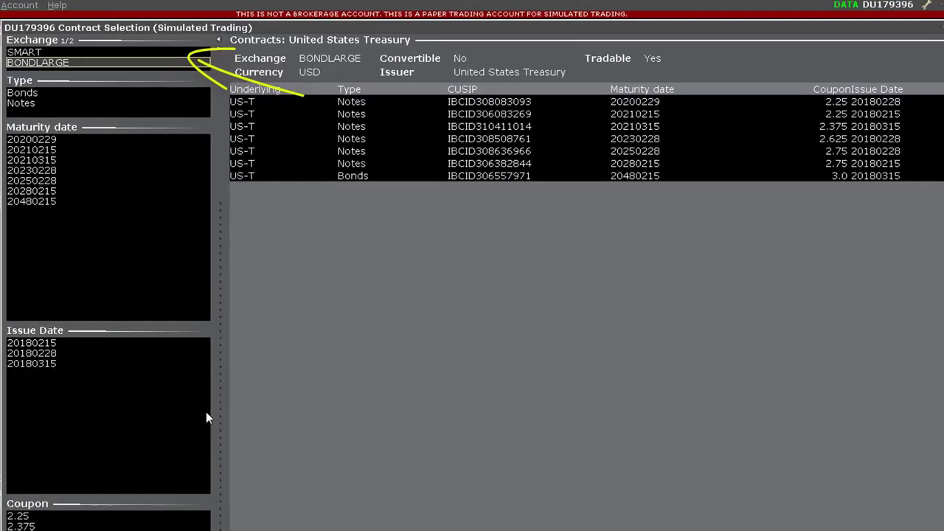
click(54, 52)
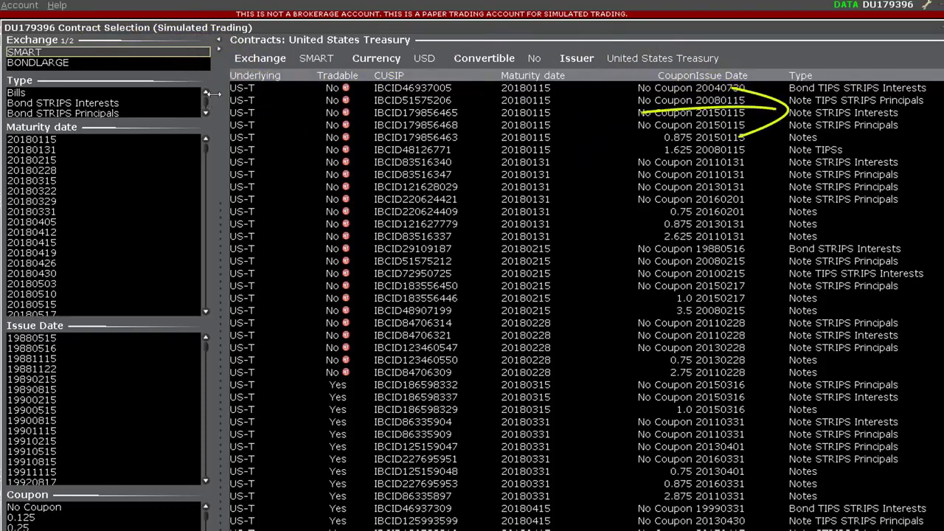
View the Treasury contracts by type: Bills, Bond STRIPS Interests, Bond STRIPS Principals and Bond TIPS STRIPS Principals.
click(28, 93)
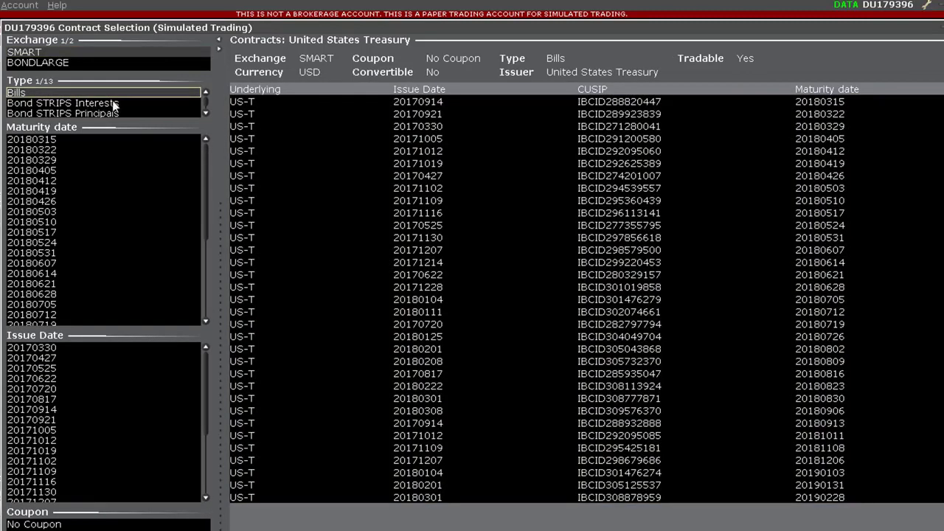
click(112, 104)
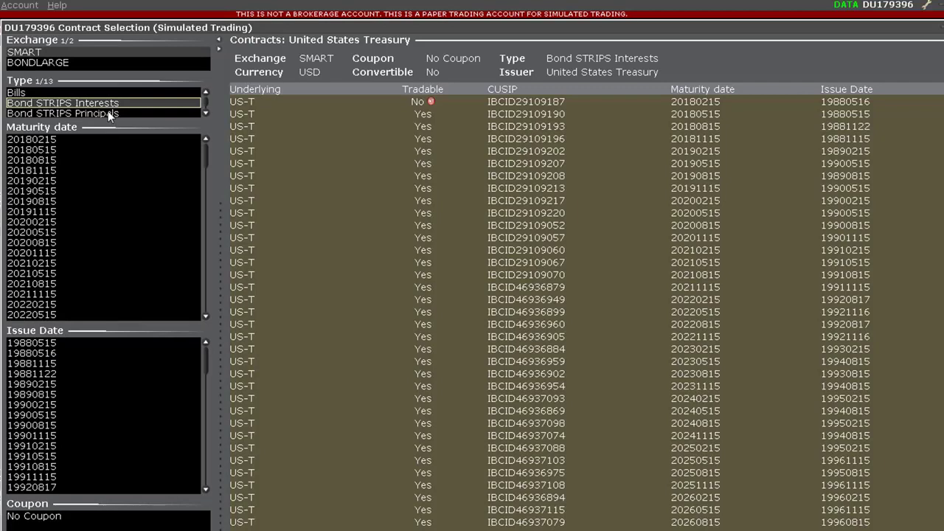
click(108, 114)
scroll(107, 111, down, 1)
click(104, 104)
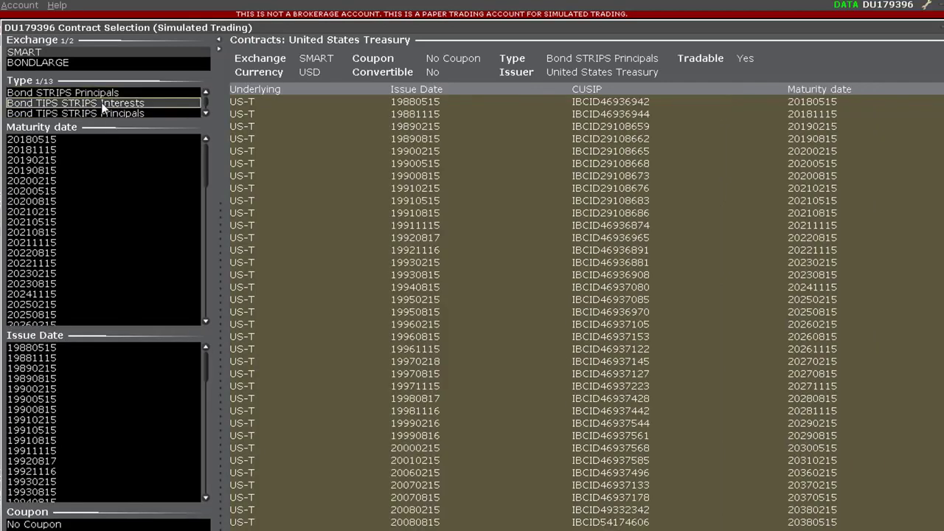
click(106, 110)
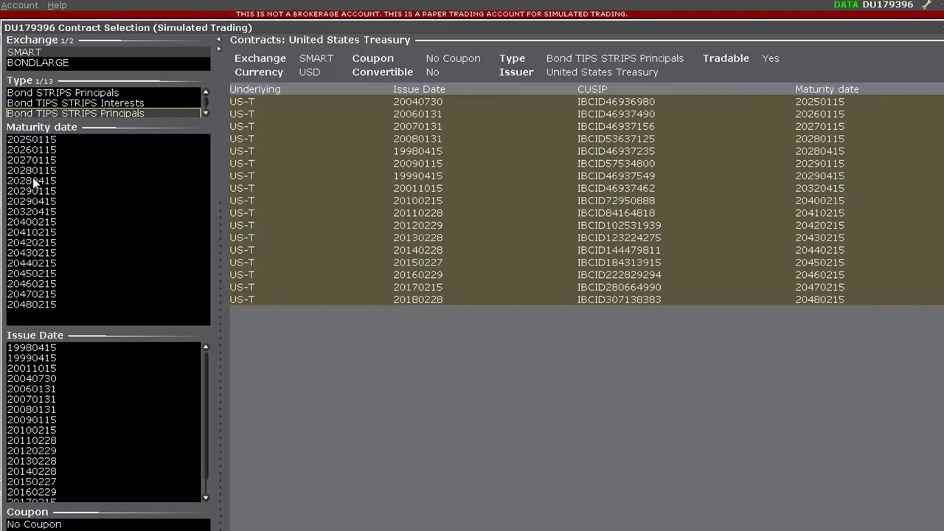
Filter by the maturity dates 20250115 through 20280415, and by the range 20400215 through 20480215.
click(32, 180)
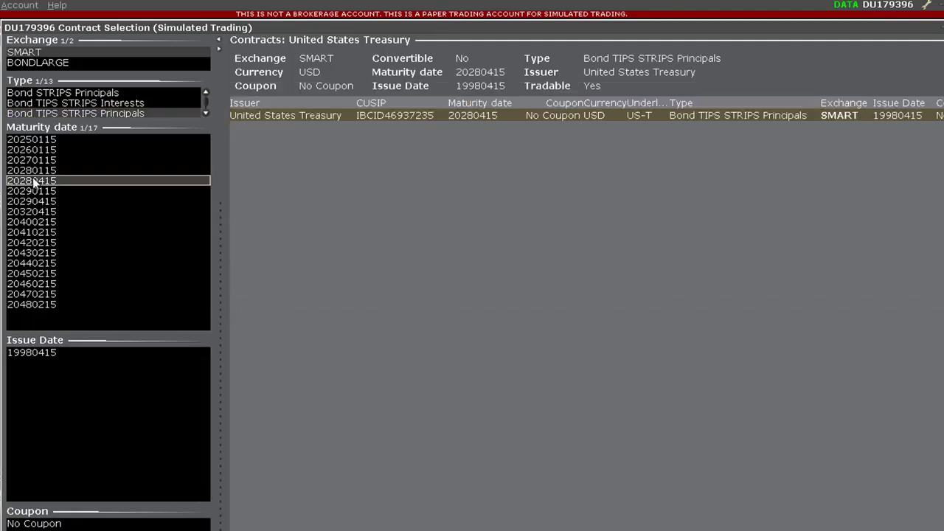
shift+click(37, 141)
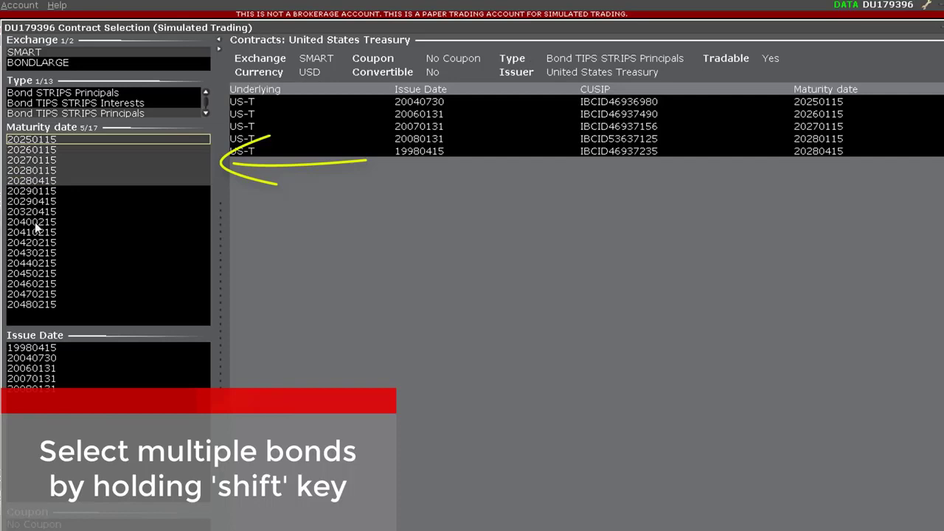
shift+click(34, 231)
click(41, 304)
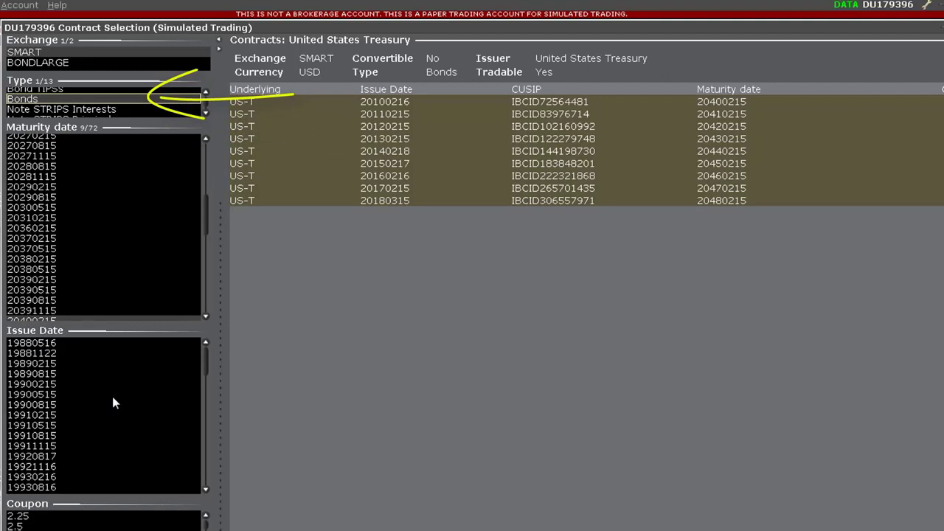
Filter the contracts to the Bonds type with maturity date 20270815 and coupon 6.375.
click(28, 145)
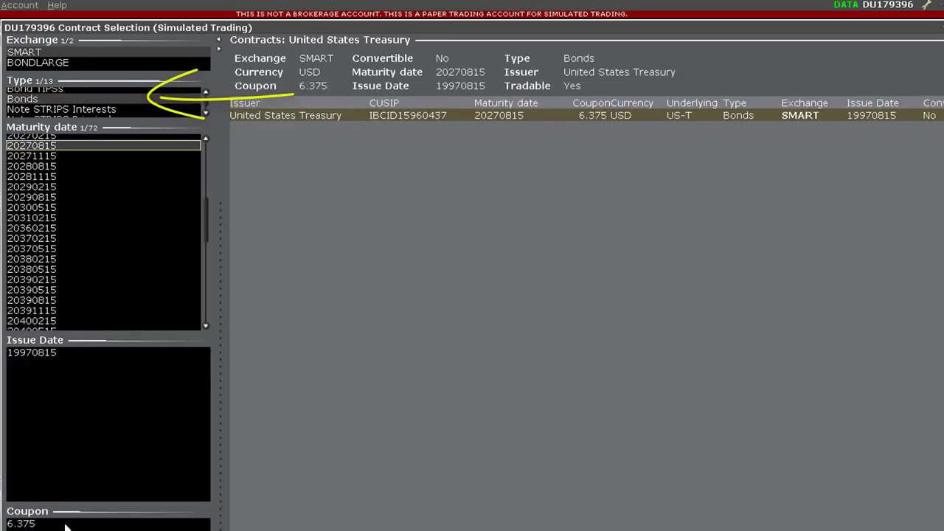
click(129, 524)
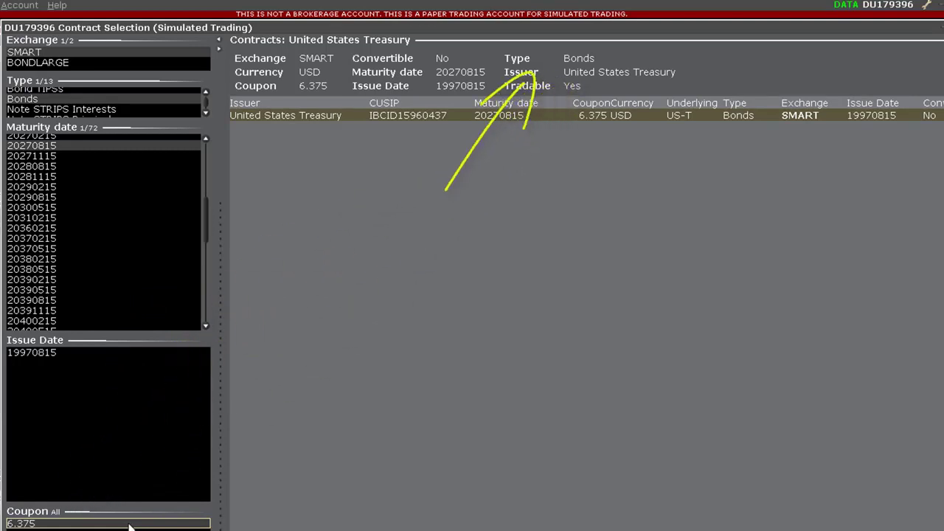
click(36, 145)
Set the maturity date filter to the range from 20260215 through 20300515.
scroll(37, 151, up, 3)
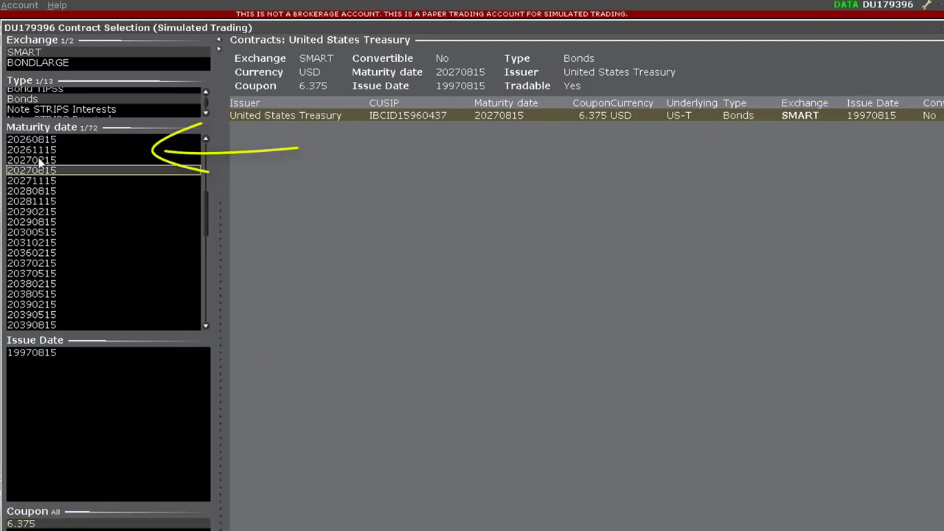
click(38, 161)
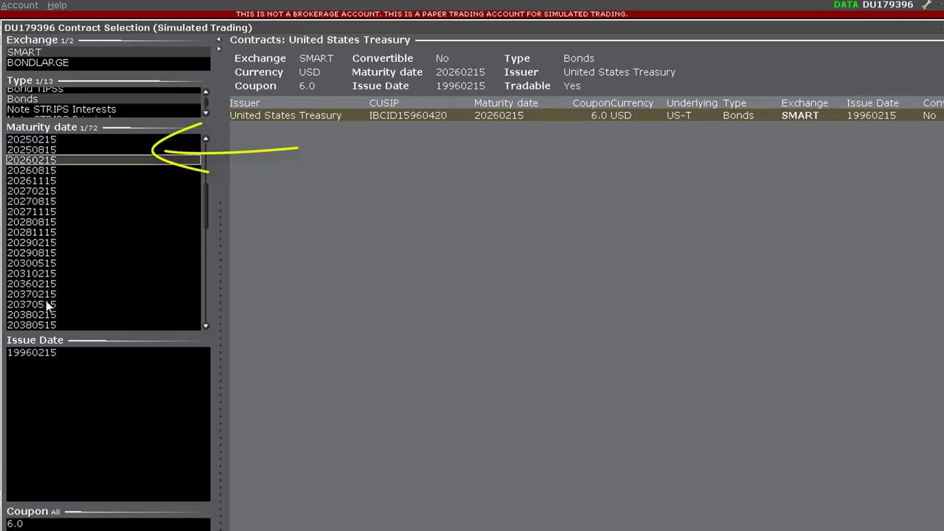
shift+click(35, 263)
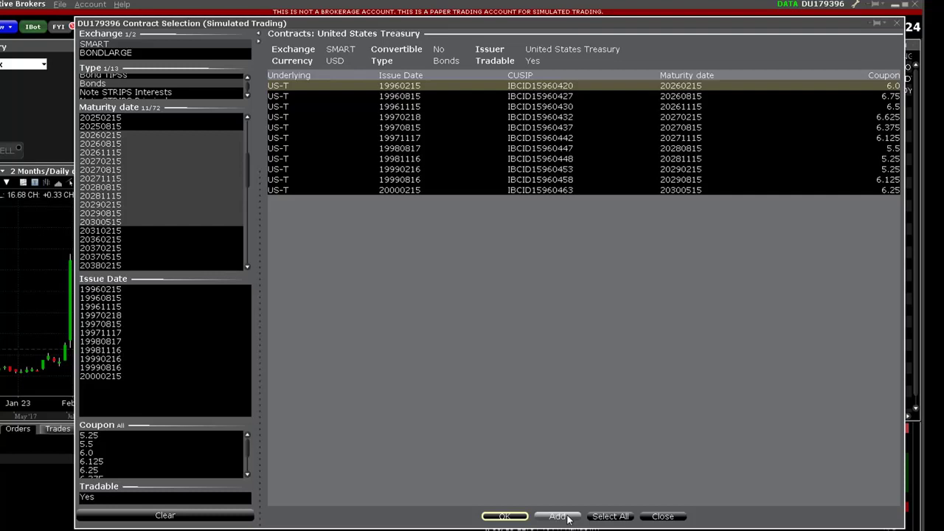
Add the five Treasury bonds maturing from 20260215 through 20270815 to the watchlist and leave the contract selection.
ctrl+click(416, 99)
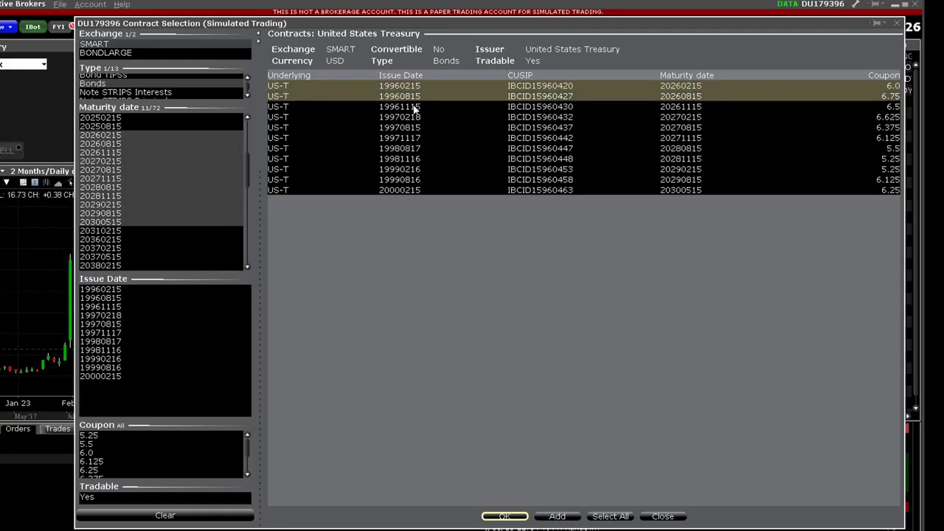
ctrl+click(415, 109)
ctrl+click(416, 118)
ctrl+click(417, 127)
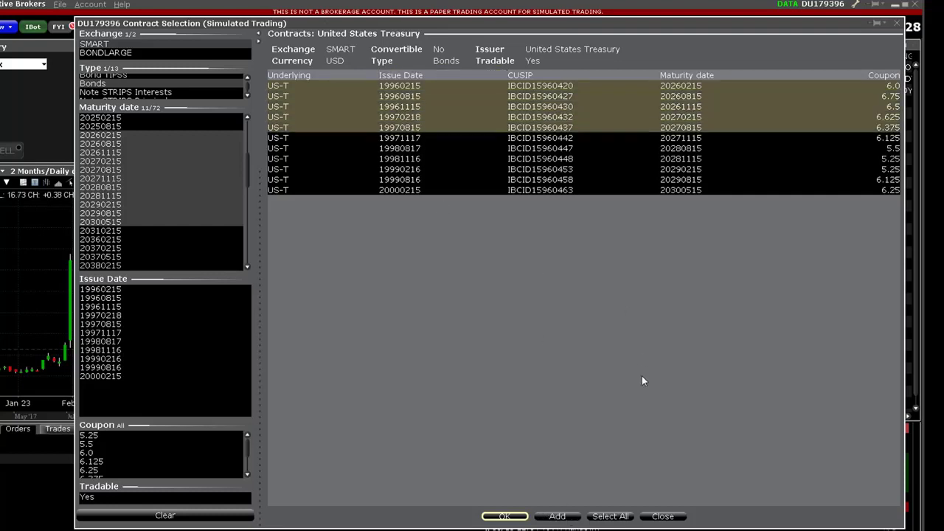
click(564, 518)
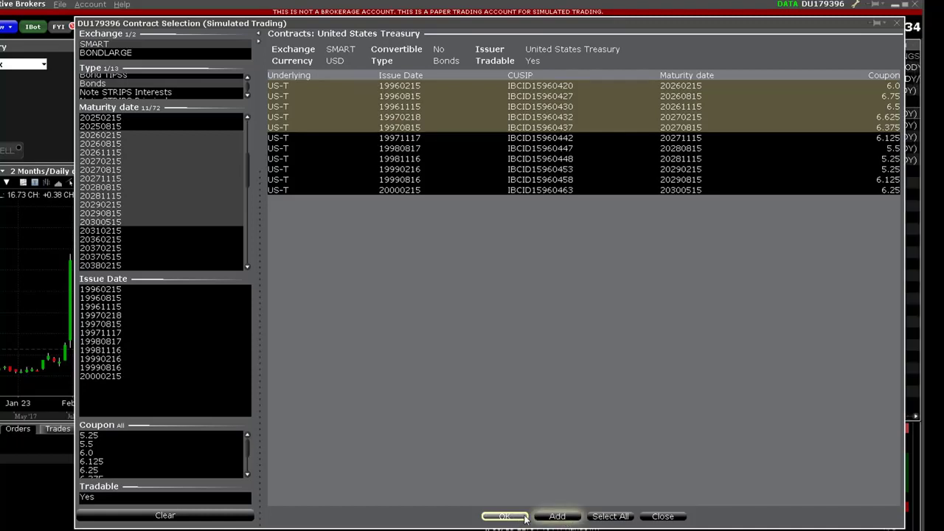
click(611, 517)
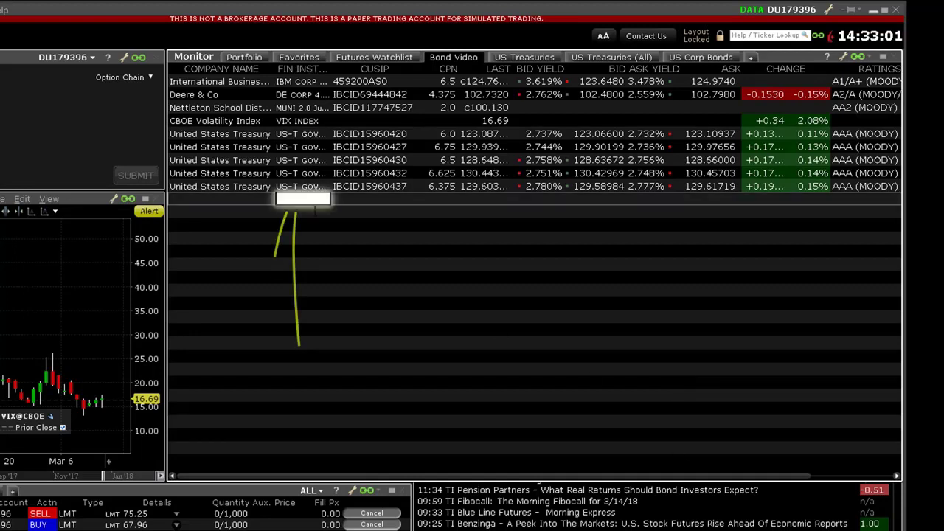
Look up the symbol de in the next empty watchlist row and open its Corporate Fixed Income bonds.
text(de)
key(Return)
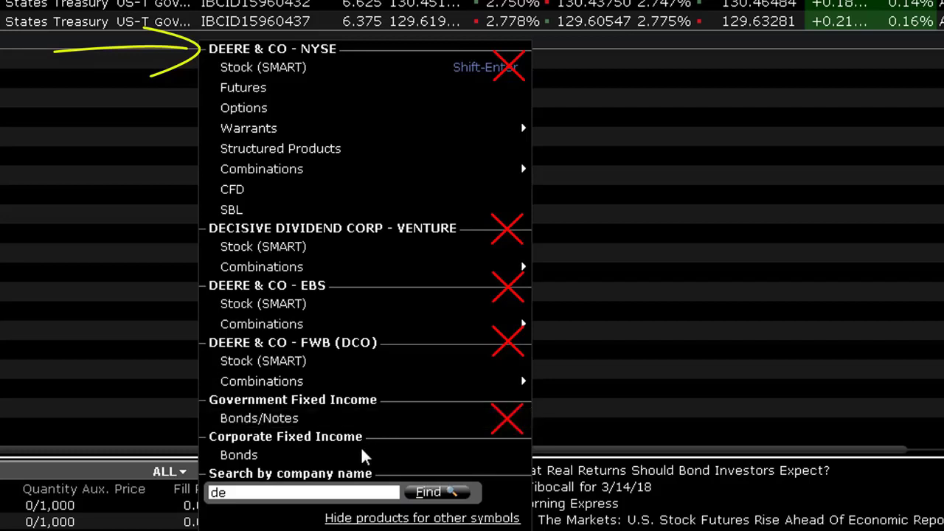
click(289, 455)
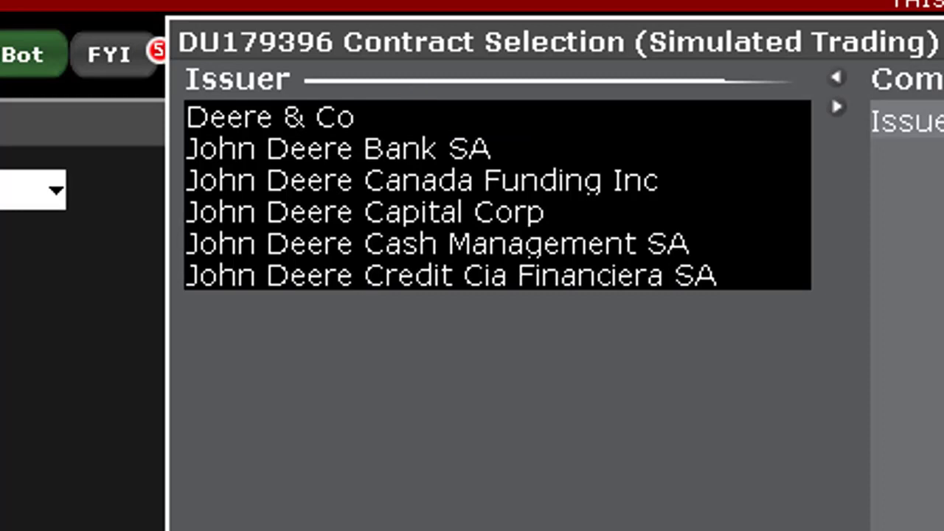
Examine the bonds of Deere & Co, John Deere Bank SA, John Deere Canada Funding Inc and John Deere Capital Corp.
click(369, 117)
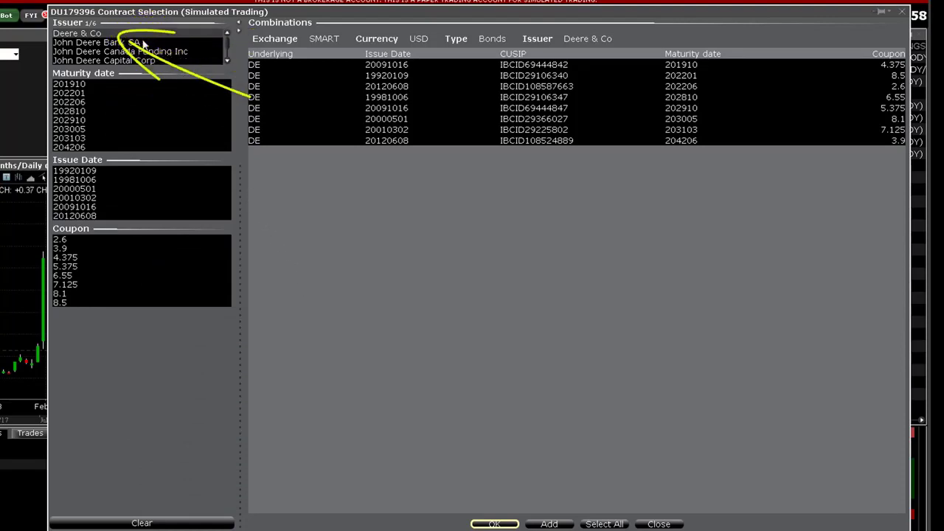
click(104, 42)
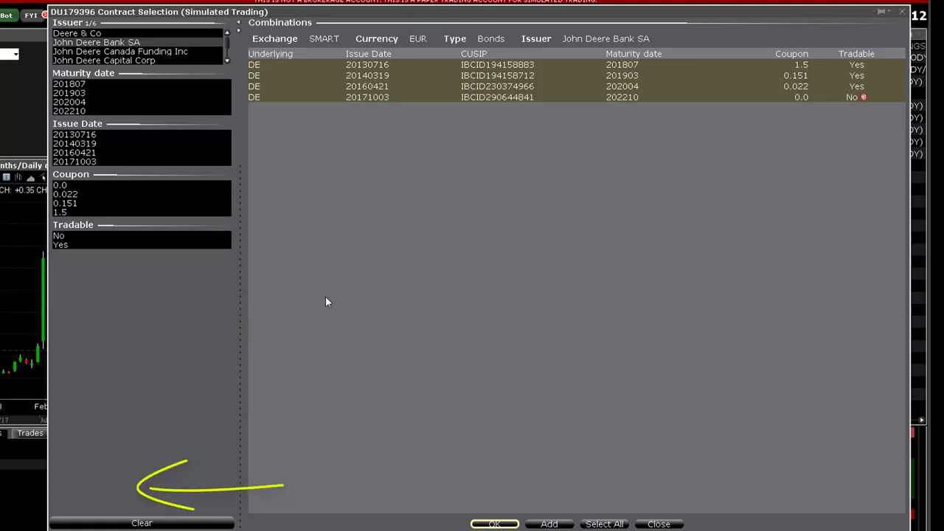
click(180, 50)
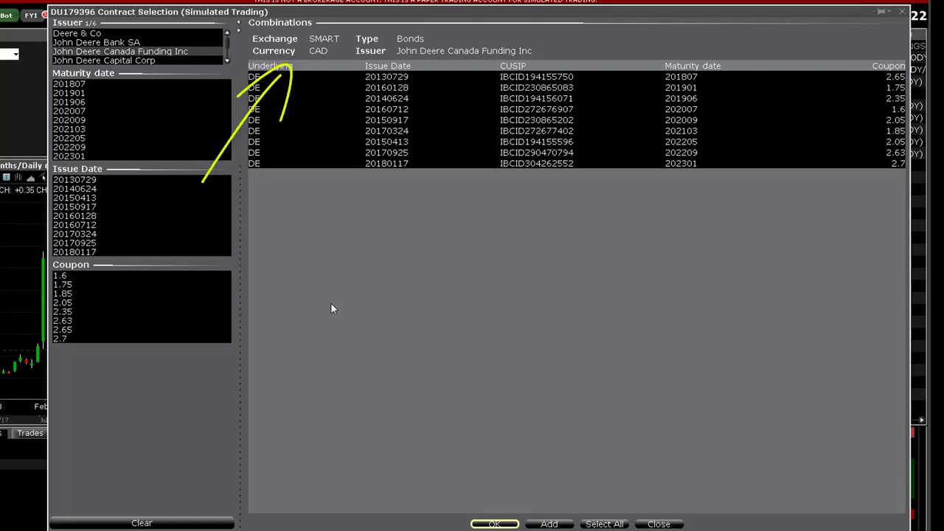
click(167, 60)
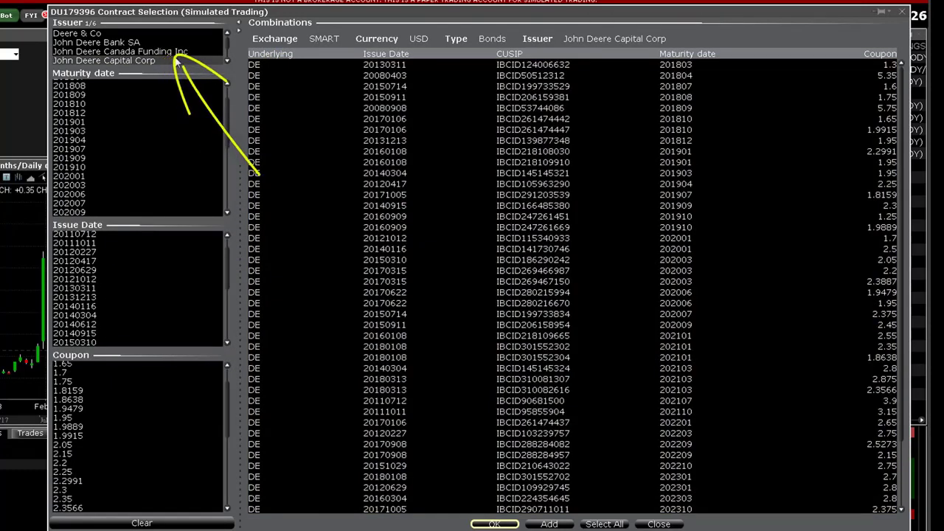
click(227, 62)
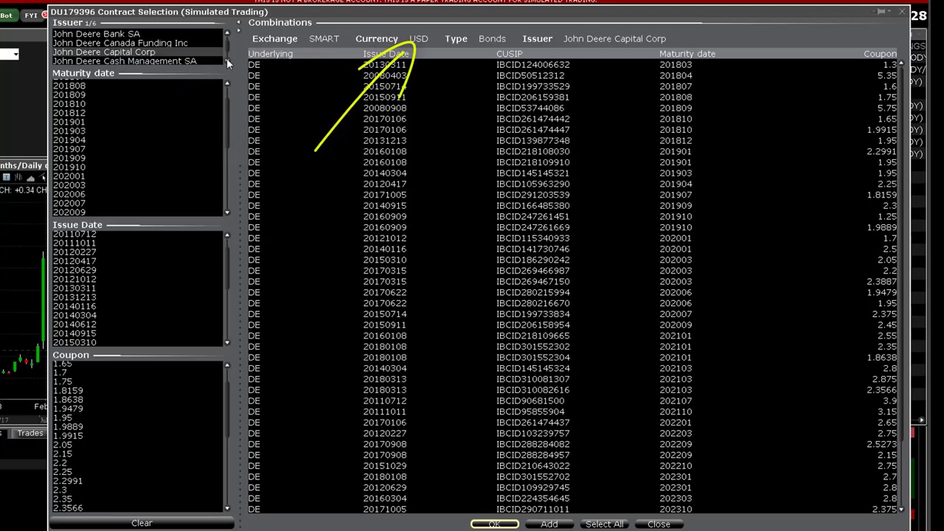
click(227, 62)
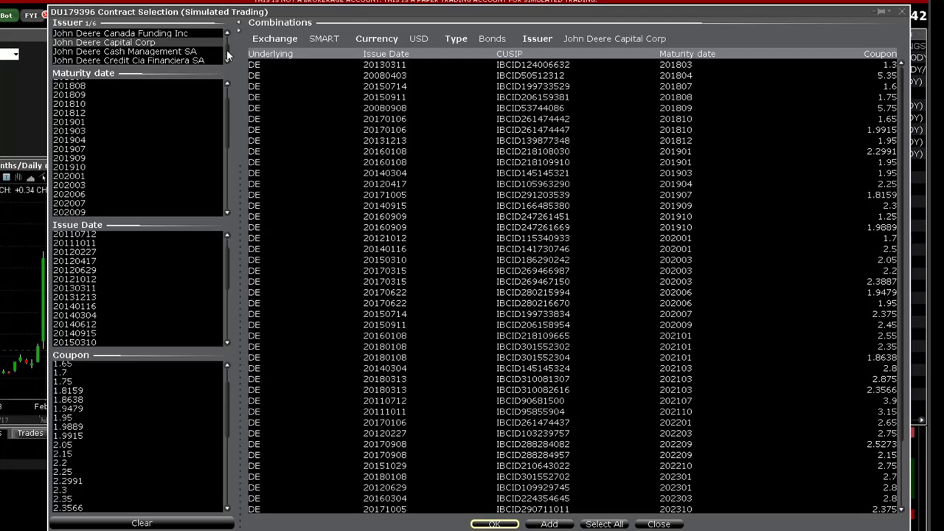
scroll(227, 55, up, 2)
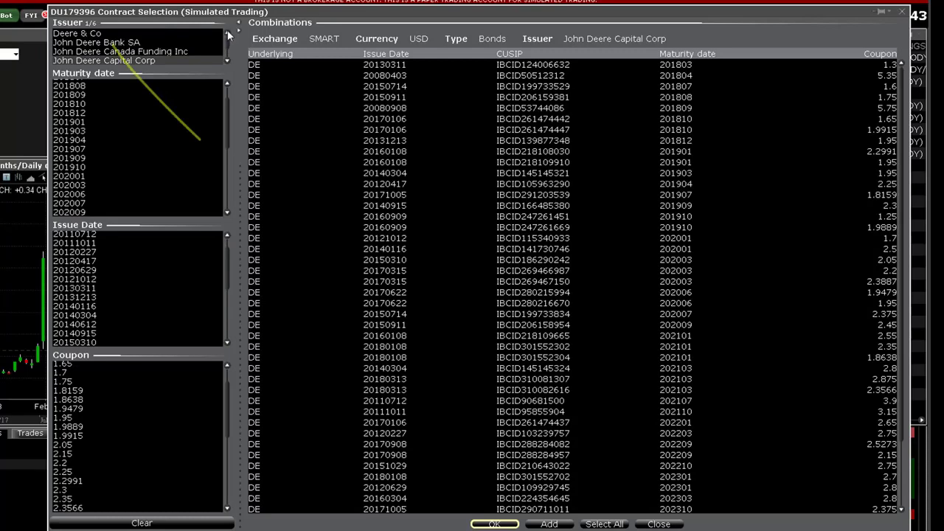
Filter the corporate bonds to the issuer Deere & Co with maturity date 203005.
click(76, 33)
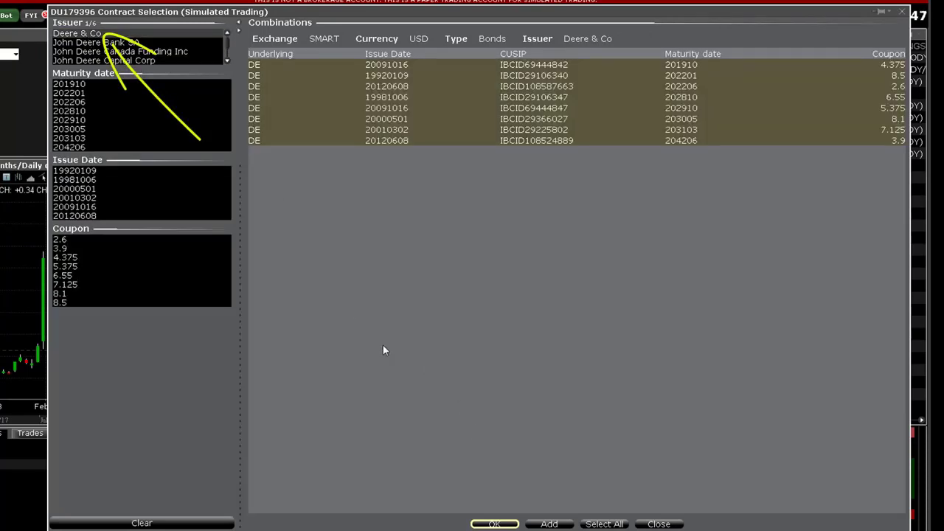
click(84, 131)
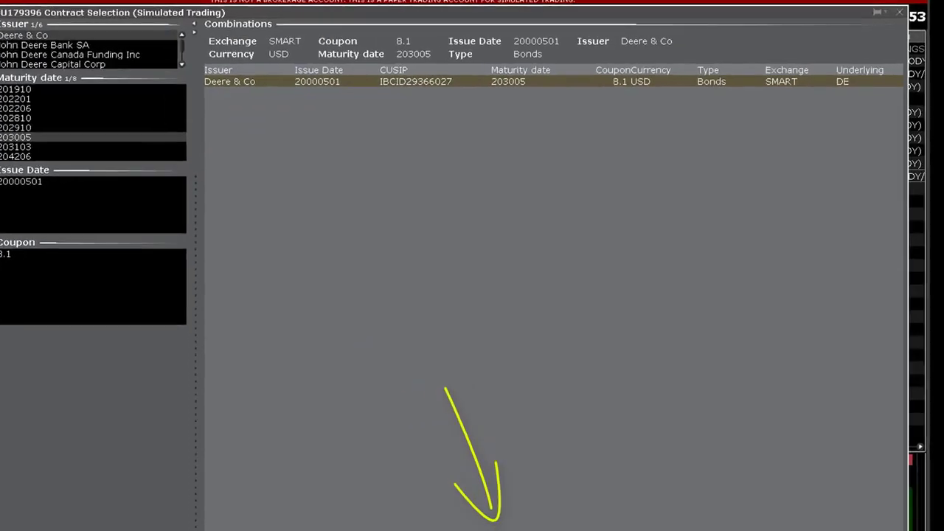
Add the filtered Deere & Co bond maturing 203005 to the Bond Video watchlist and select its row.
key(Return)
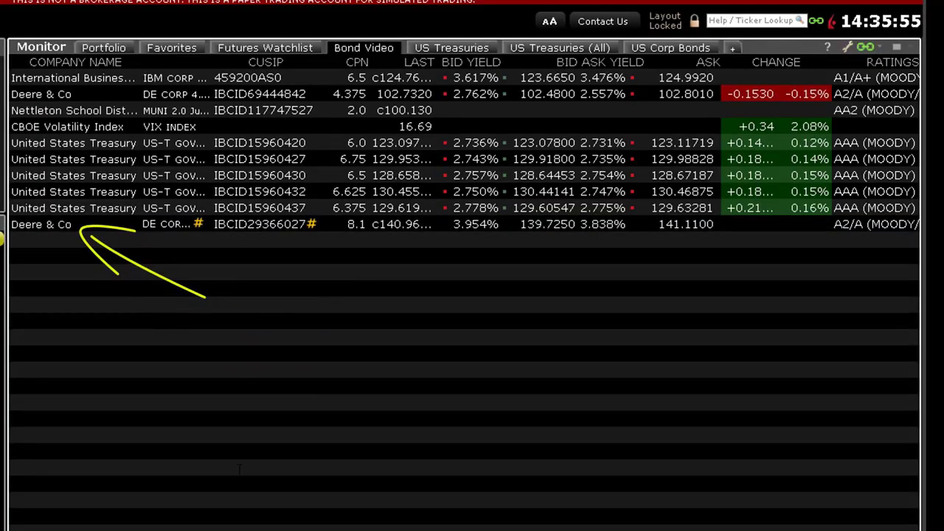
click(41, 222)
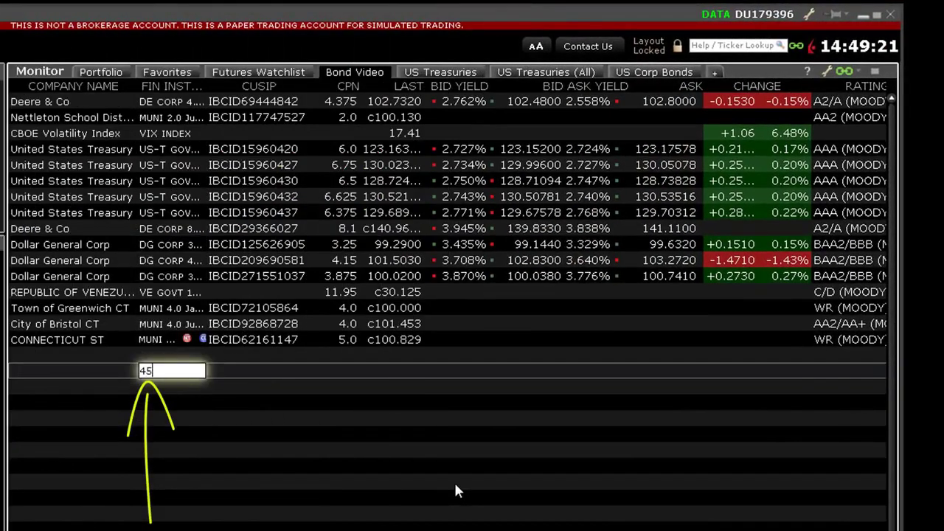
Add the bond with CUSIP 459200AS0 to an empty watchlist row.
text(9200AS0)
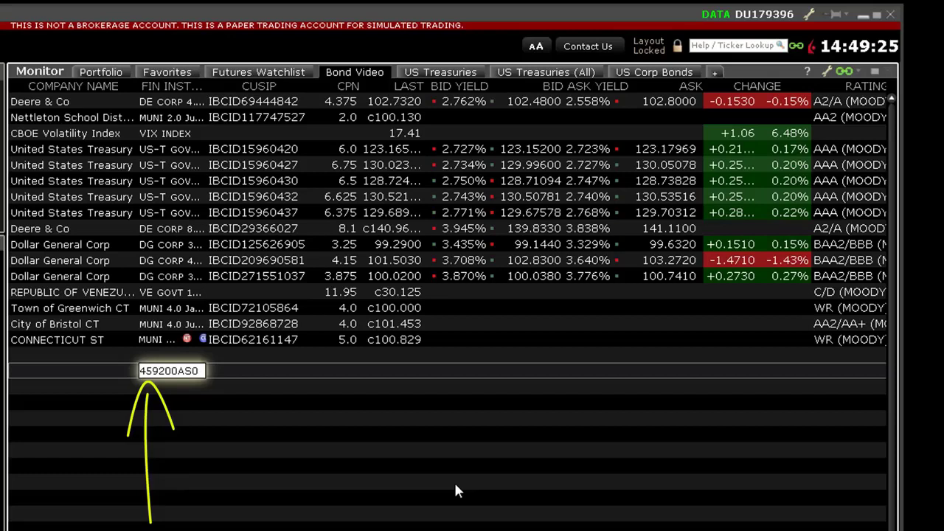
key(Return)
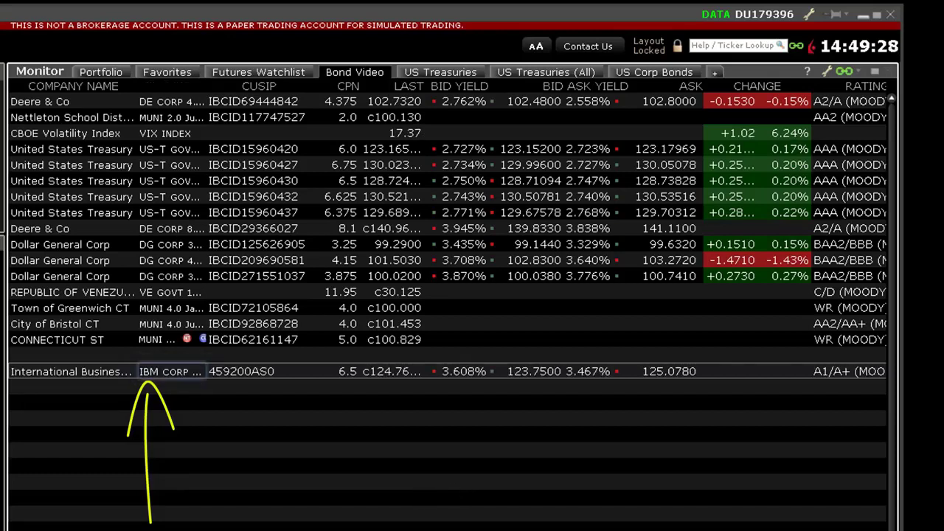
mouse_move(176, 374)
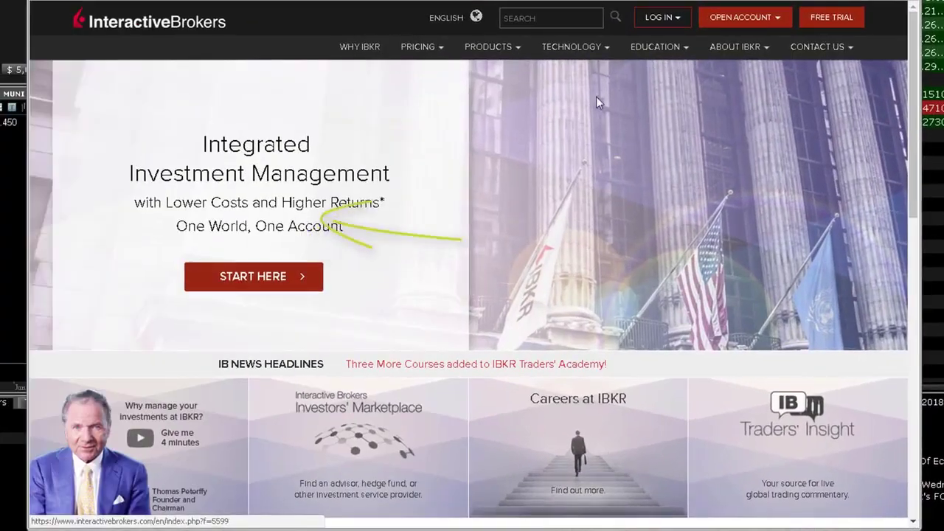
Switch to the Interactive Brokers website and view the Bonds section of its Product Listings.
mouse_move(506, 47)
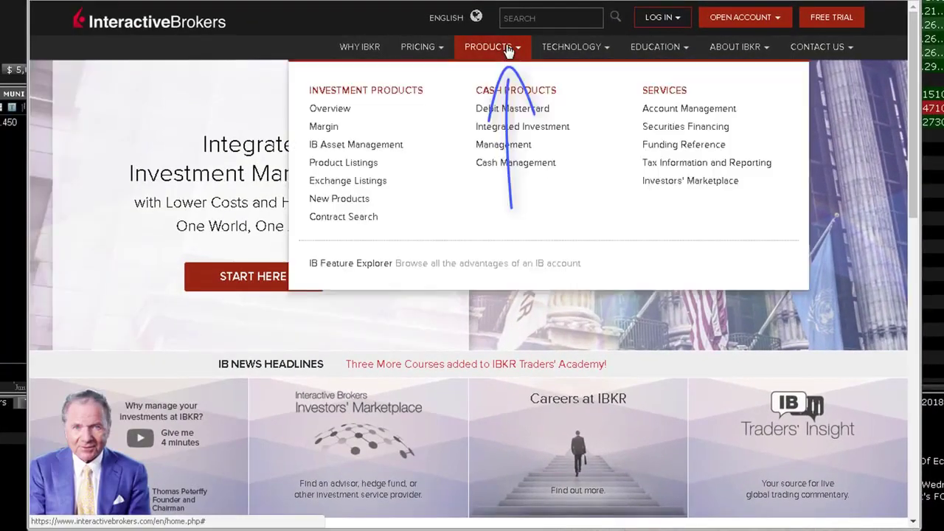
click(376, 171)
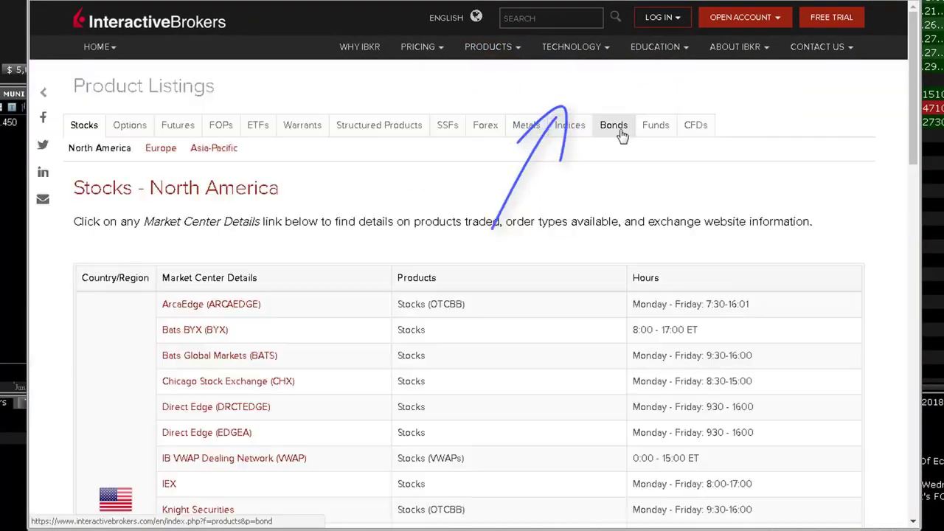
click(616, 128)
scroll(783, 375, down, 2)
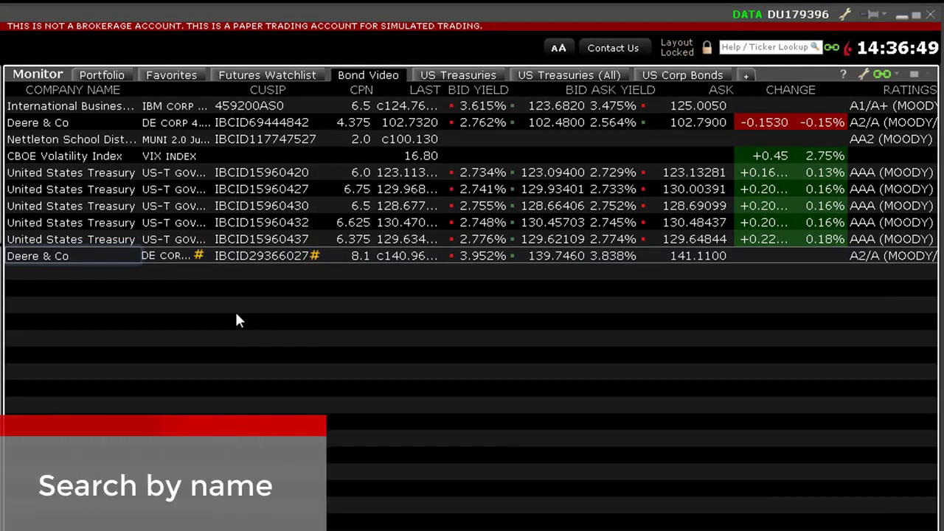
Search for dollar general from the next empty row of the Bond Video watchlist and limit the results to Bonds.
text(do)
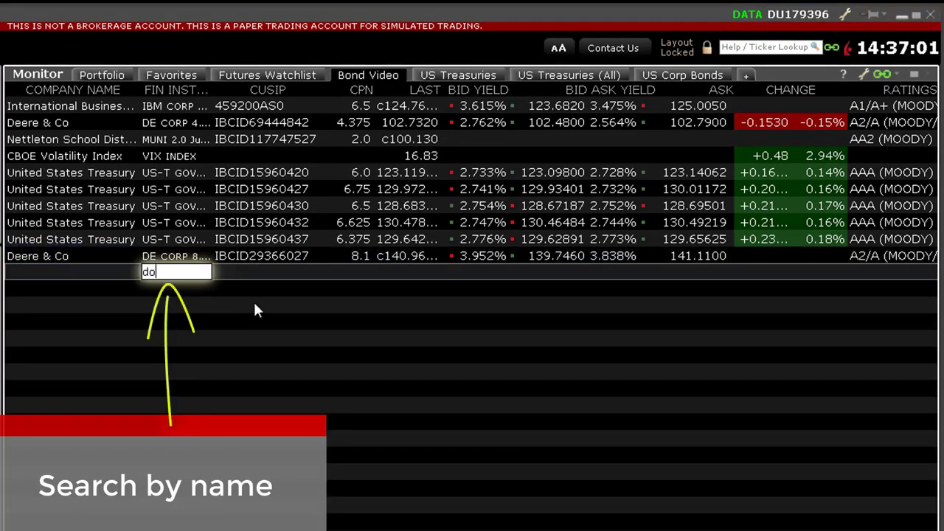
text(llar gene)
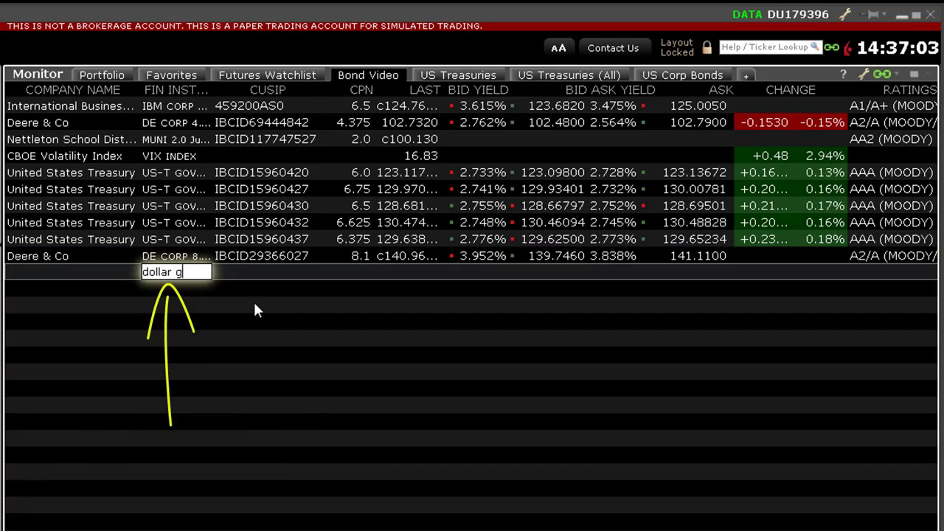
text(ral)
key(Return)
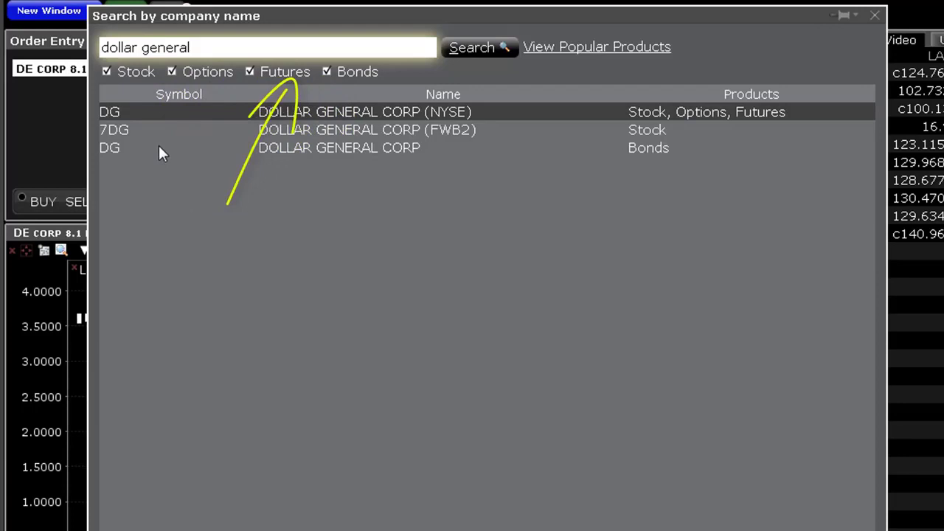
click(142, 71)
click(205, 71)
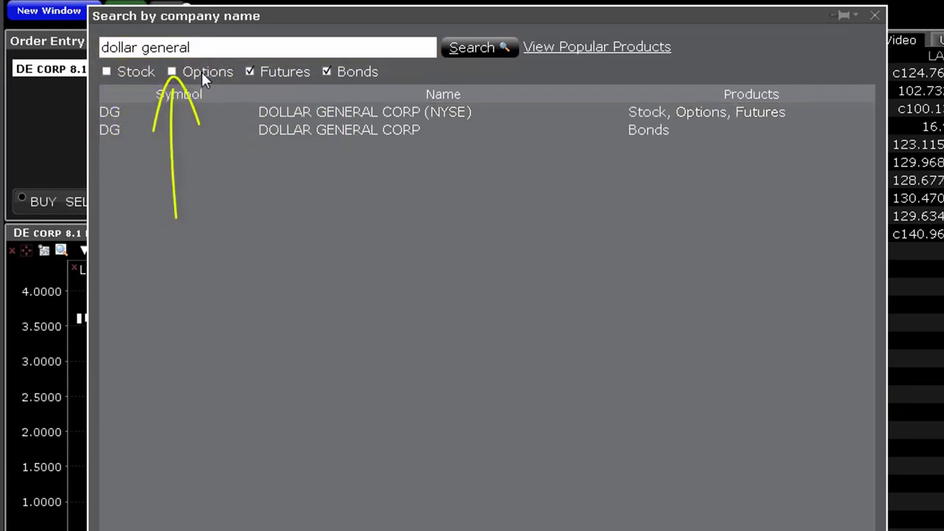
click(298, 76)
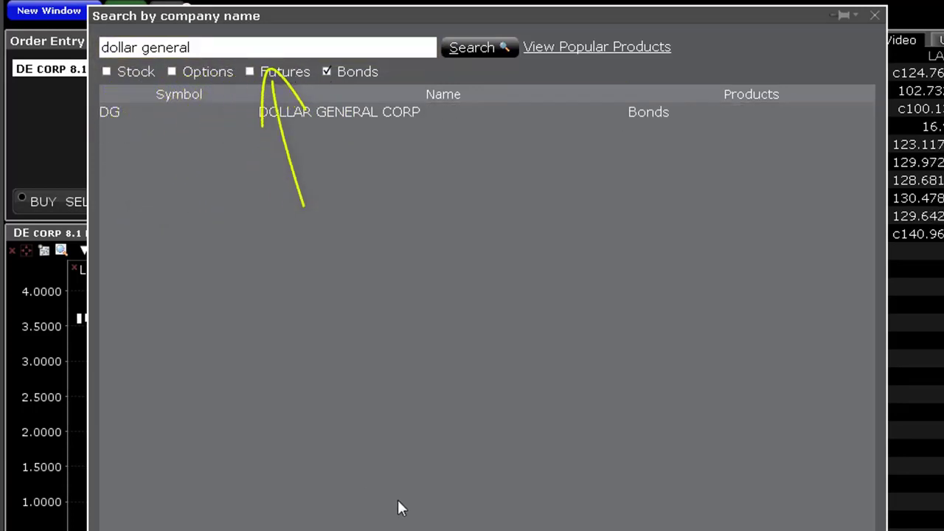
Open the DOLLAR GENERAL CORP bonds and add those maturing 20230415, 20251101 and 20270415 to the watchlist.
click(369, 96)
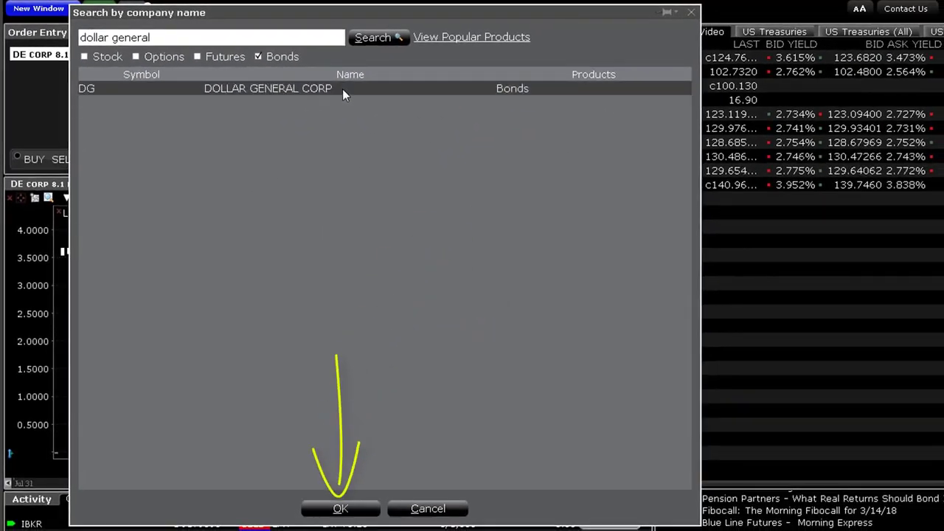
click(356, 508)
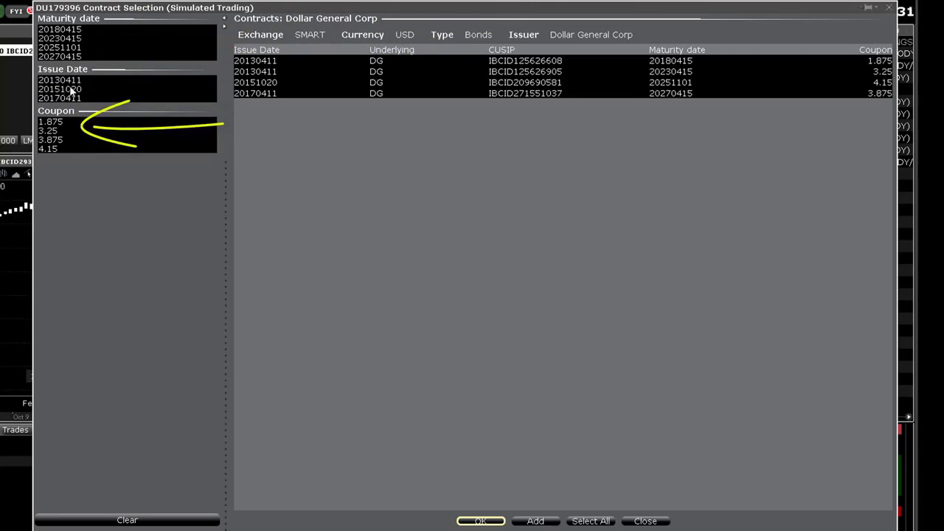
click(80, 39)
ctrl+click(78, 47)
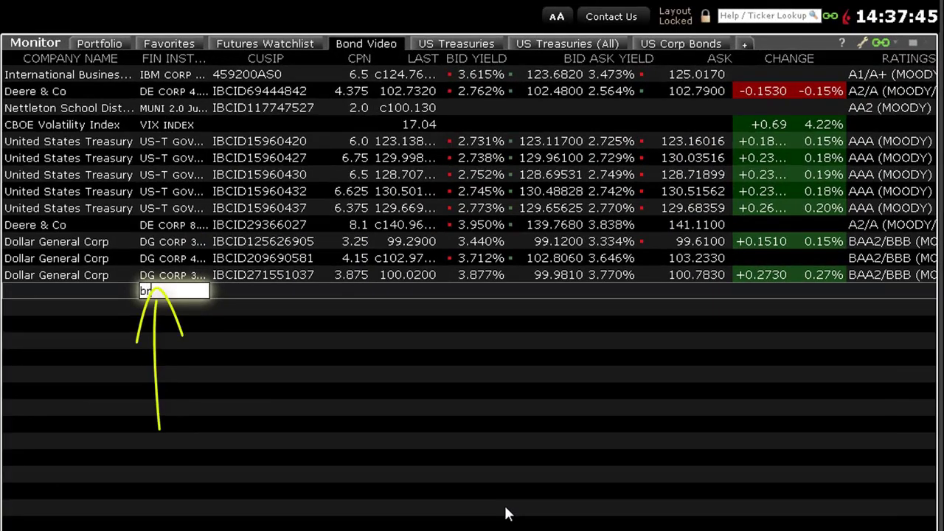
Search for brazil from the next empty watchlist row and limit the results to Bonds and Bonds/Notes.
text(brazil)
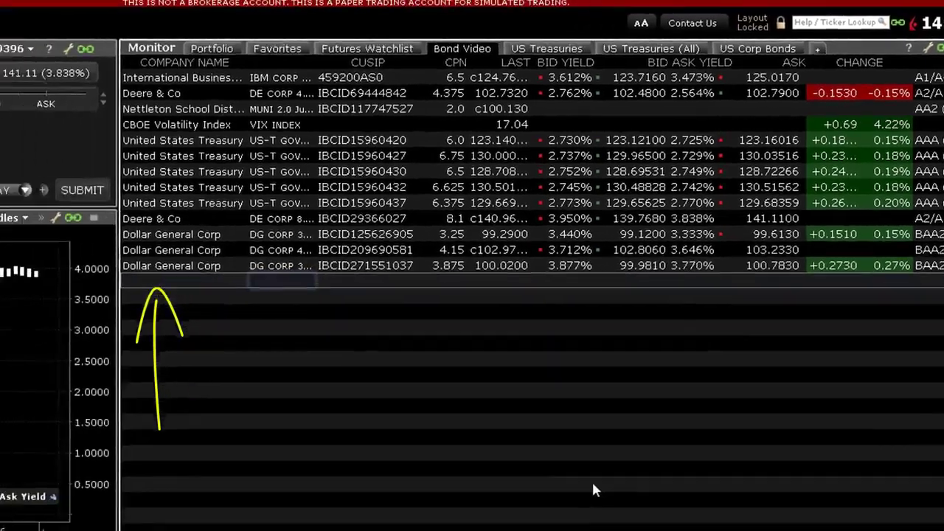
key(Return)
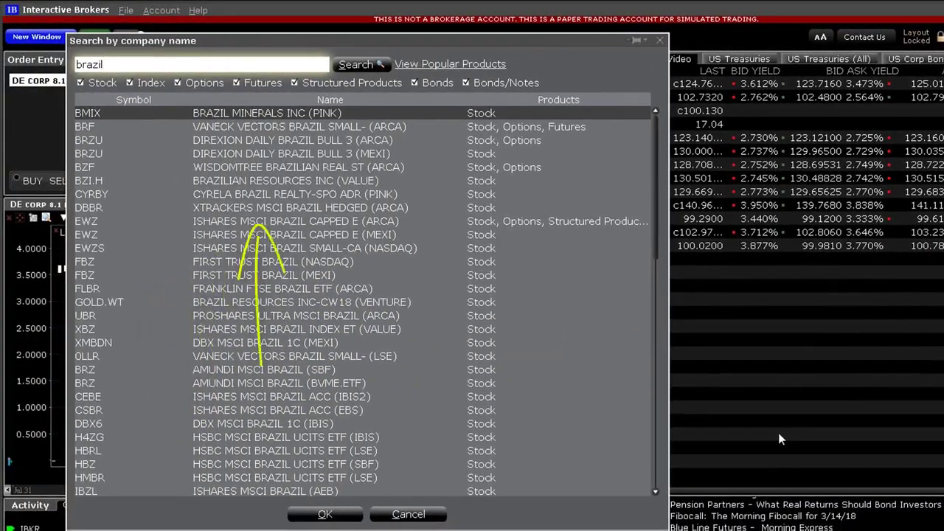
click(295, 83)
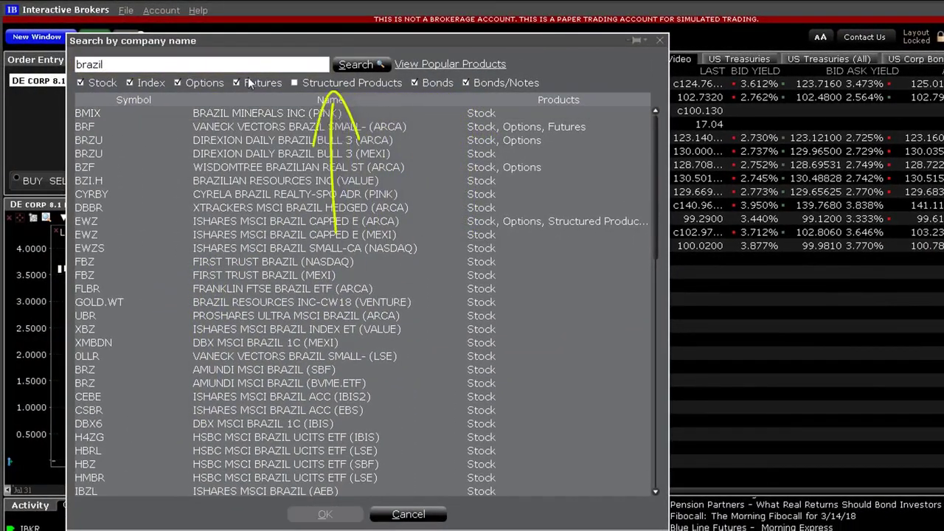
click(236, 82)
click(177, 82)
click(129, 82)
click(80, 82)
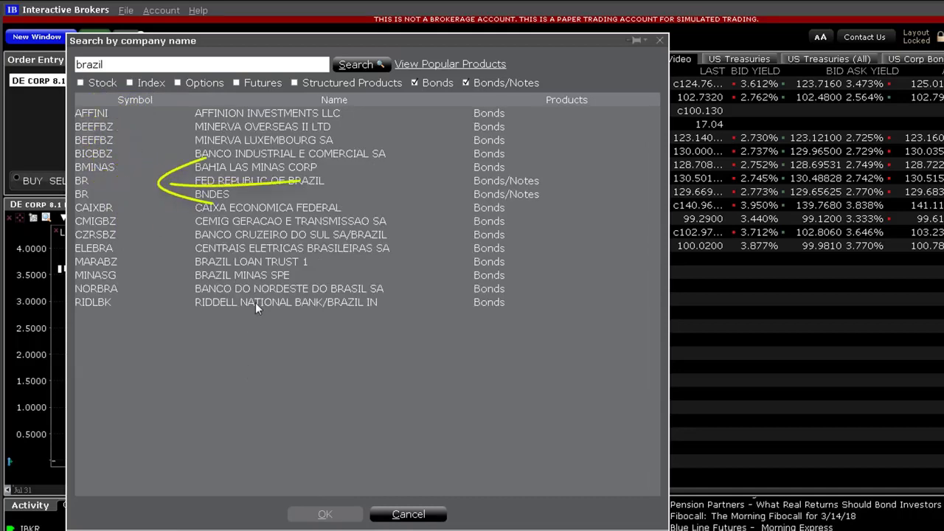
Open the FED REPUBLIC OF BRAZIL bonds and filter them by currency EUR, BRL and USD in turn, with exchange SMART.
click(273, 184)
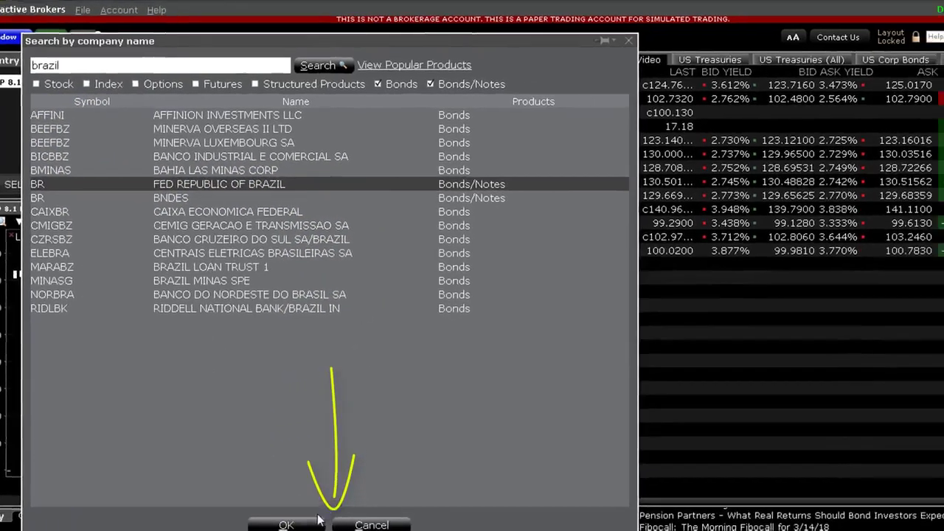
click(324, 514)
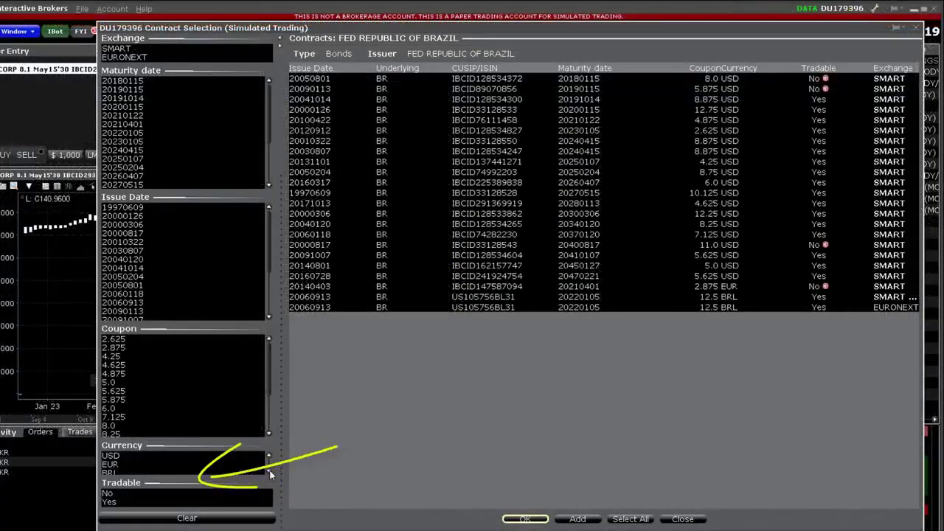
click(128, 468)
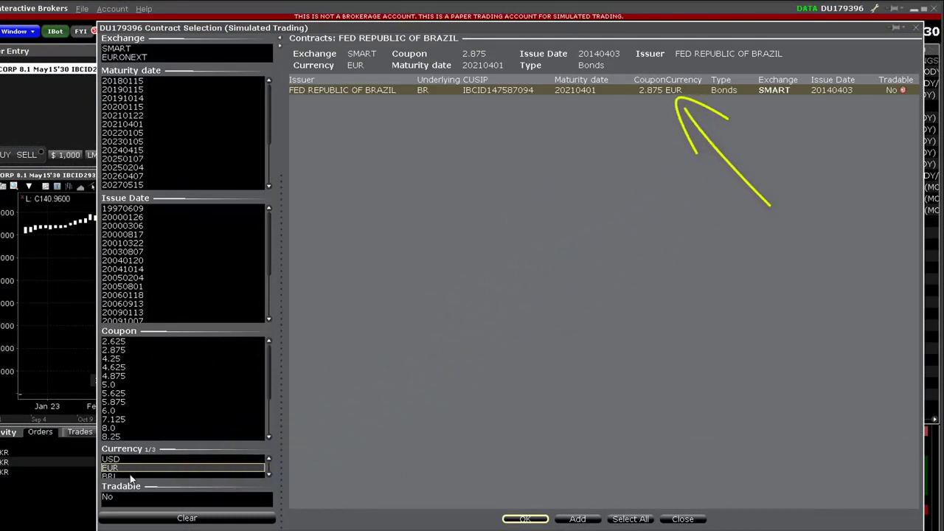
click(130, 476)
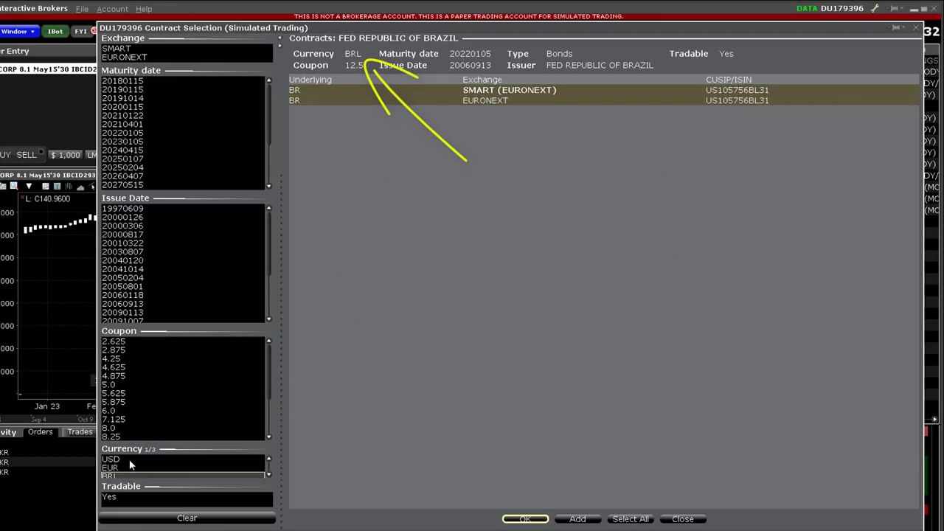
click(129, 460)
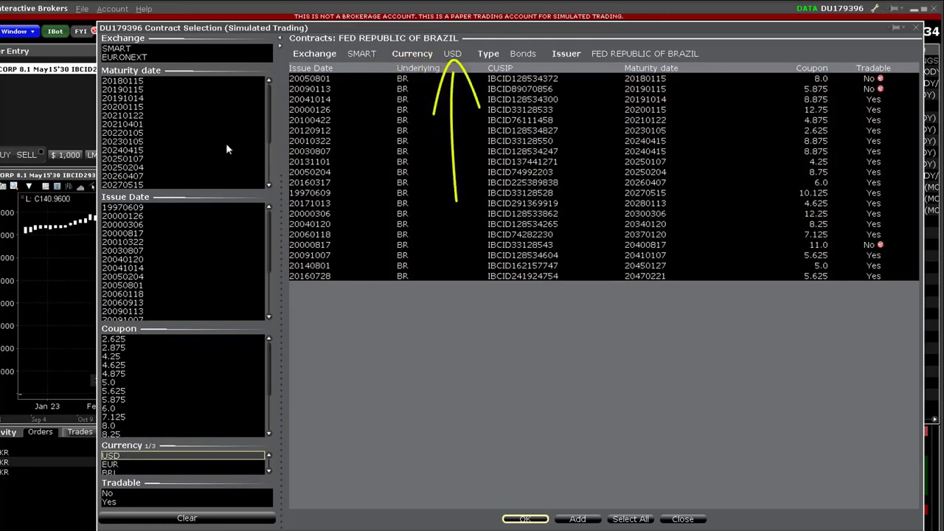
click(155, 50)
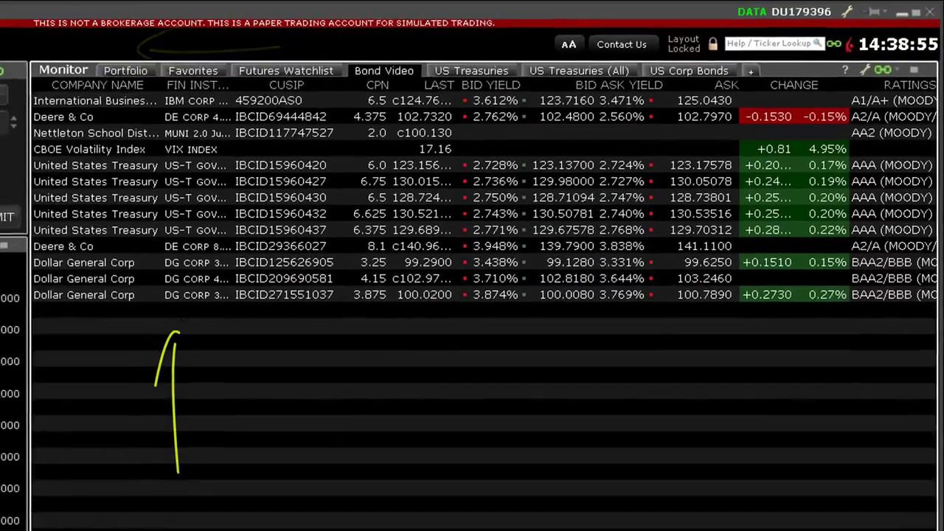
Search for venezuela from the next empty watchlist row and open the REPUBLIC OF VENEZUELA bonds.
click(198, 310)
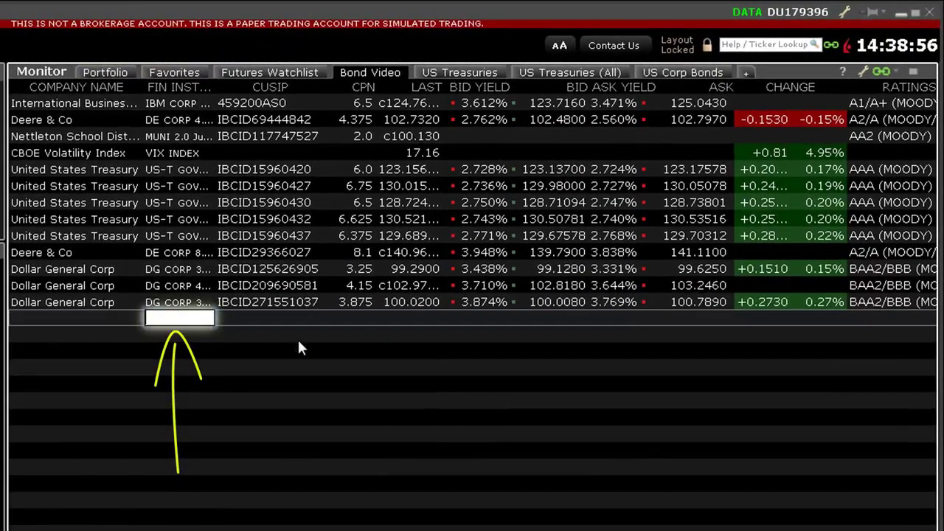
text(venezuela)
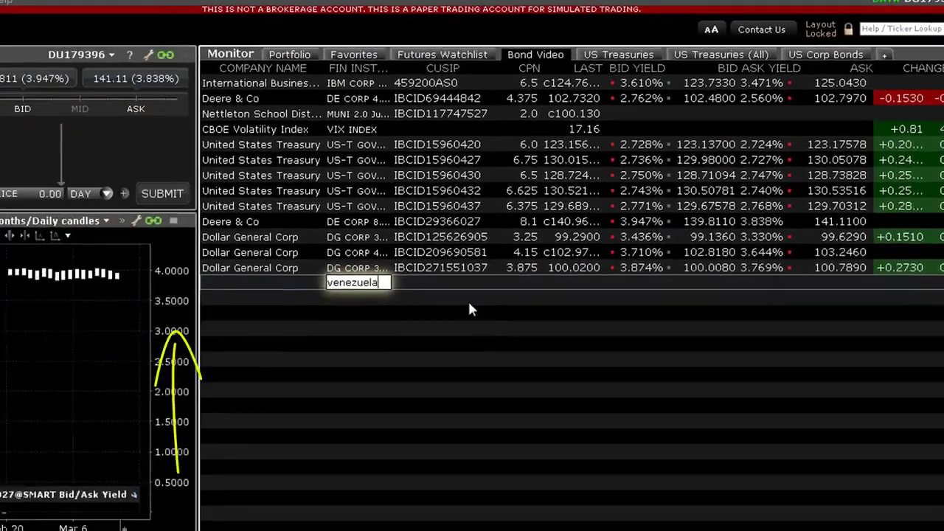
key(Return)
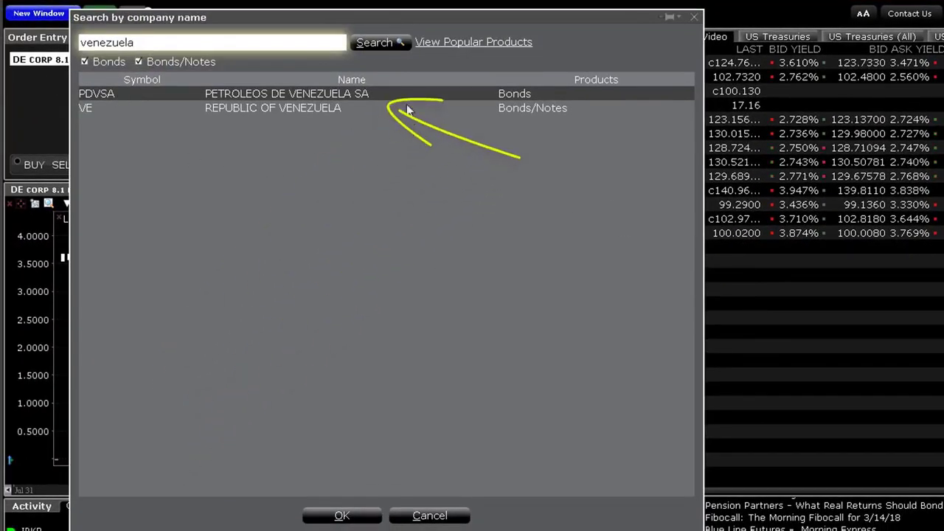
click(284, 108)
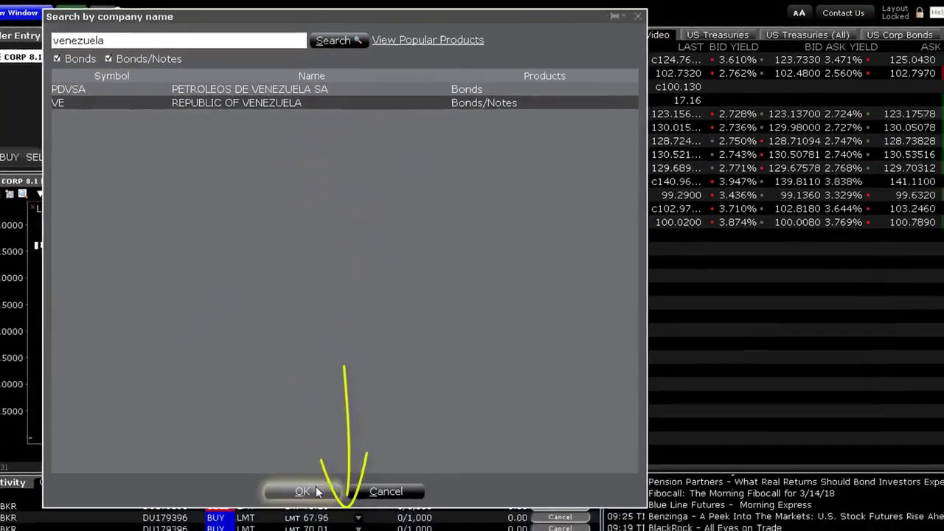
click(342, 516)
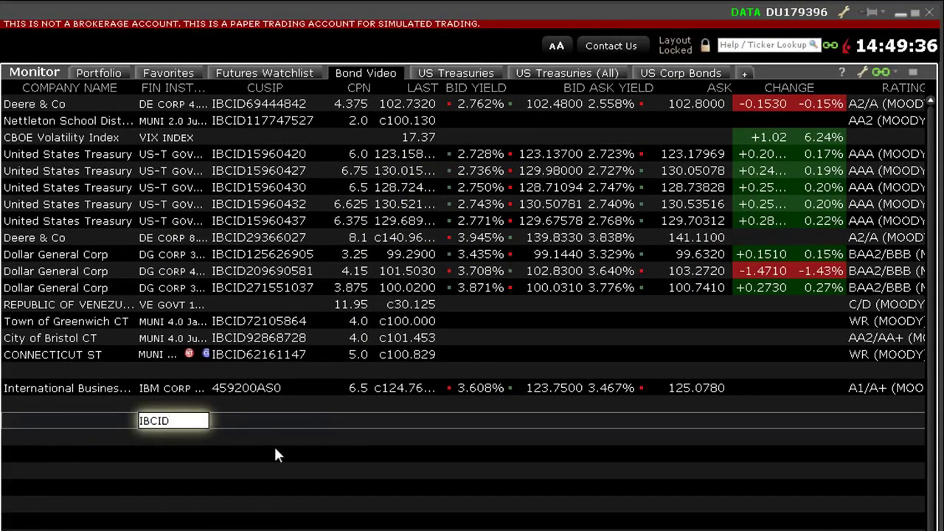
Add the municipal bond with identifier IBCID78327055 to an empty watchlist row.
text(7832)
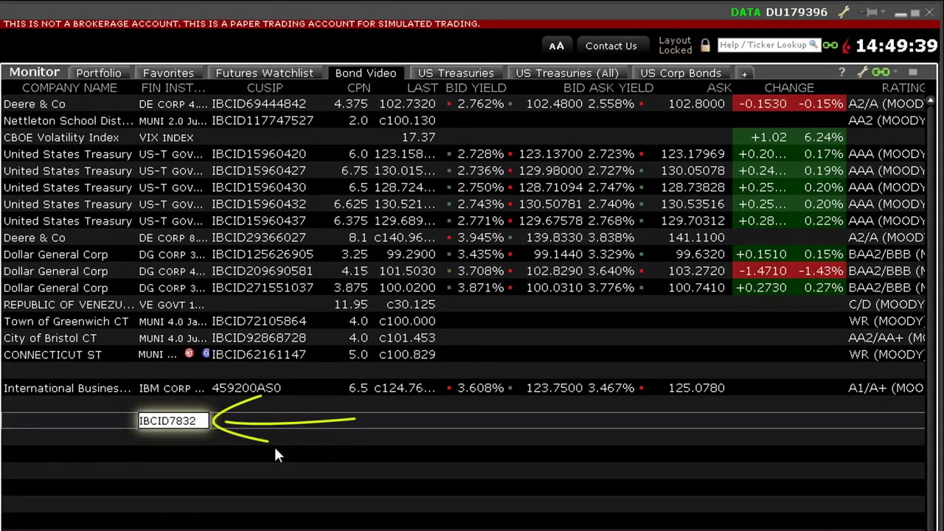
text(70)
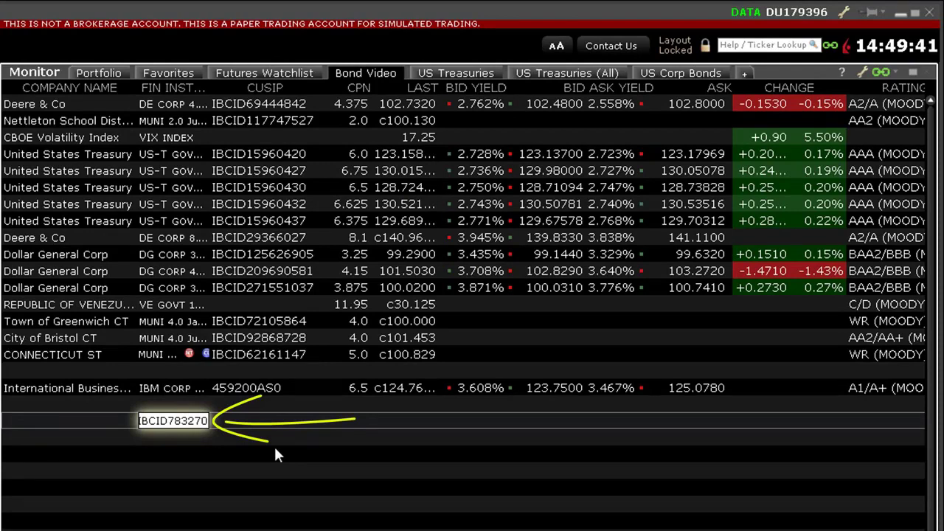
text(55)
key(Return)
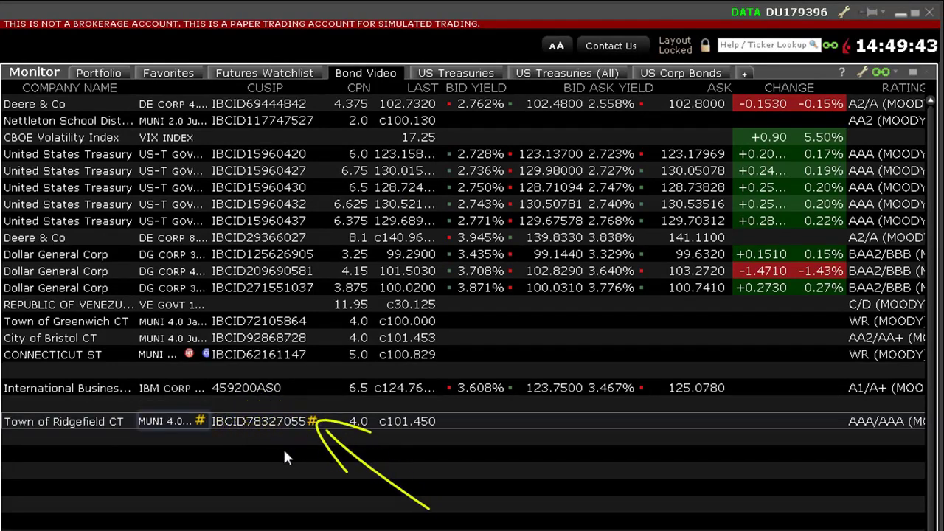
mouse_move(172, 420)
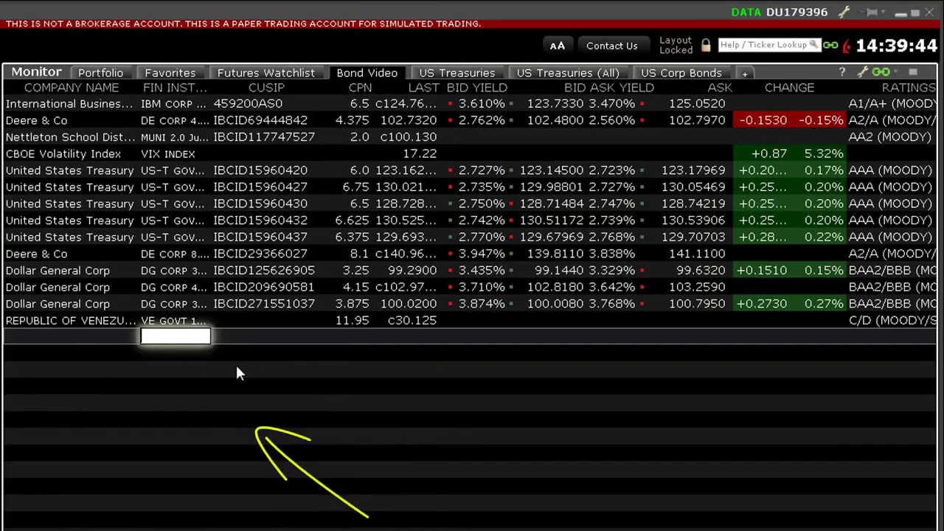
Search for connecticut from the next empty watchlist row and limit the results to Munis.
text(connecticut)
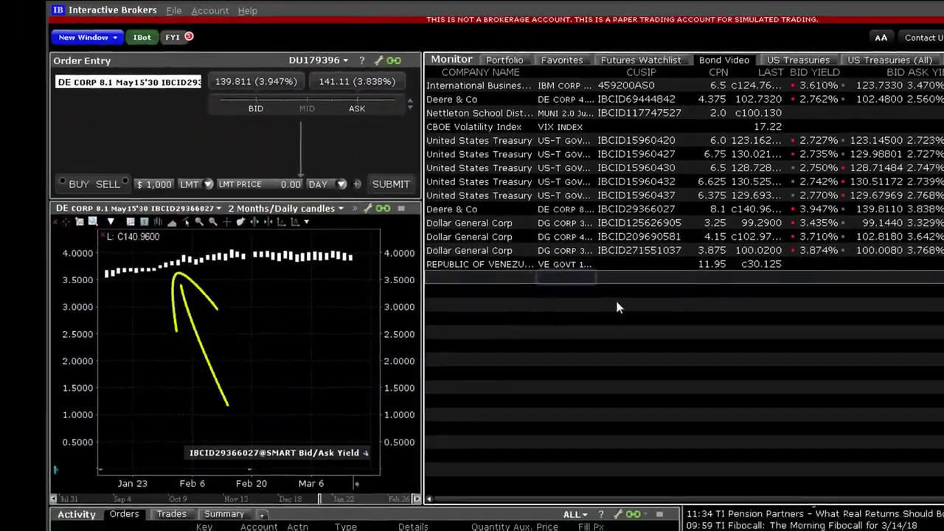
key(Return)
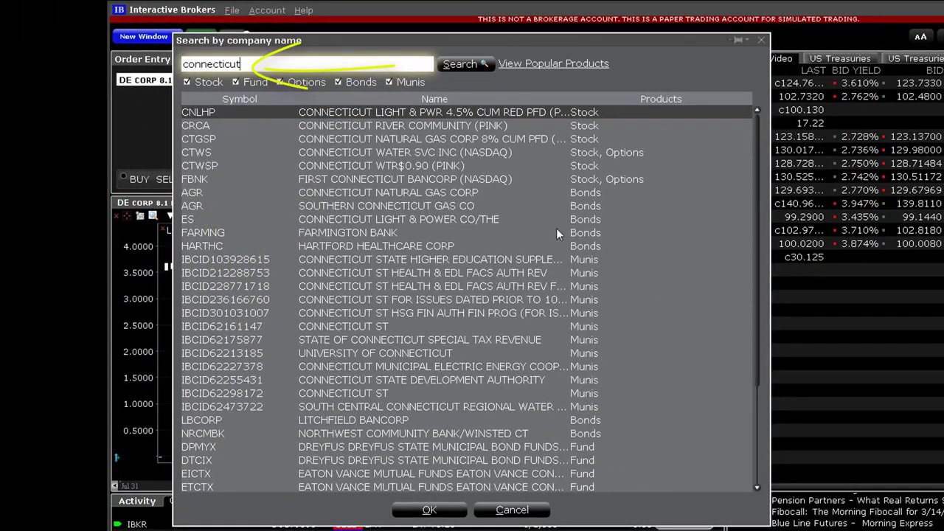
click(188, 82)
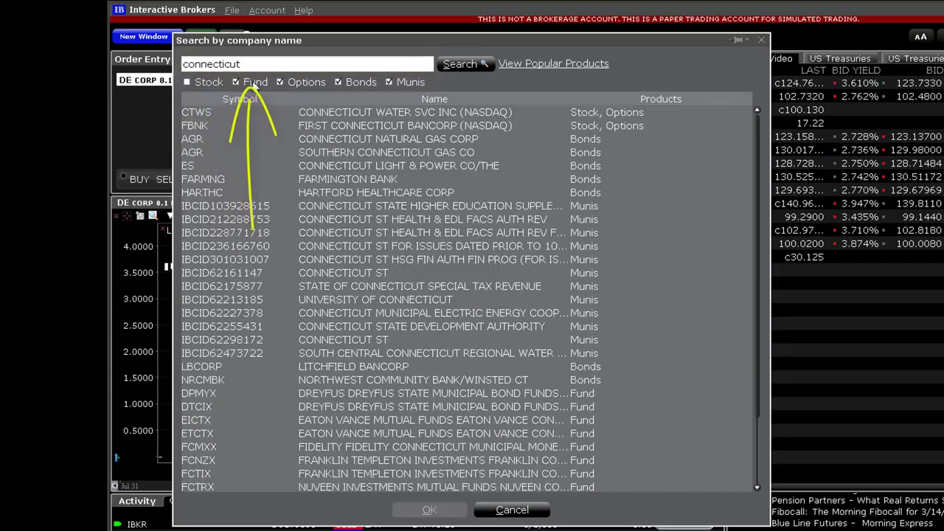
click(236, 82)
click(280, 82)
click(337, 82)
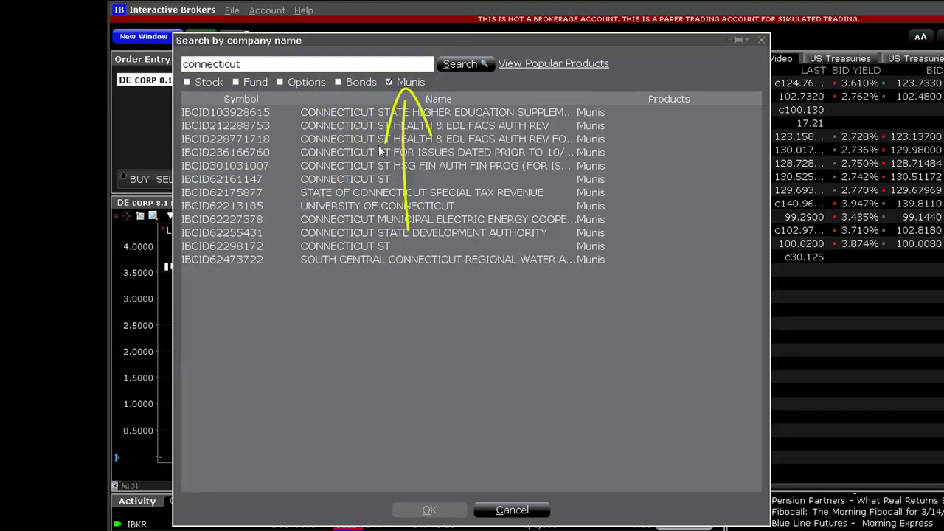
Examine the Connecticut municipal issuers one by one, down to the South Central Connecticut Regional Water entry.
click(368, 108)
key(Down)
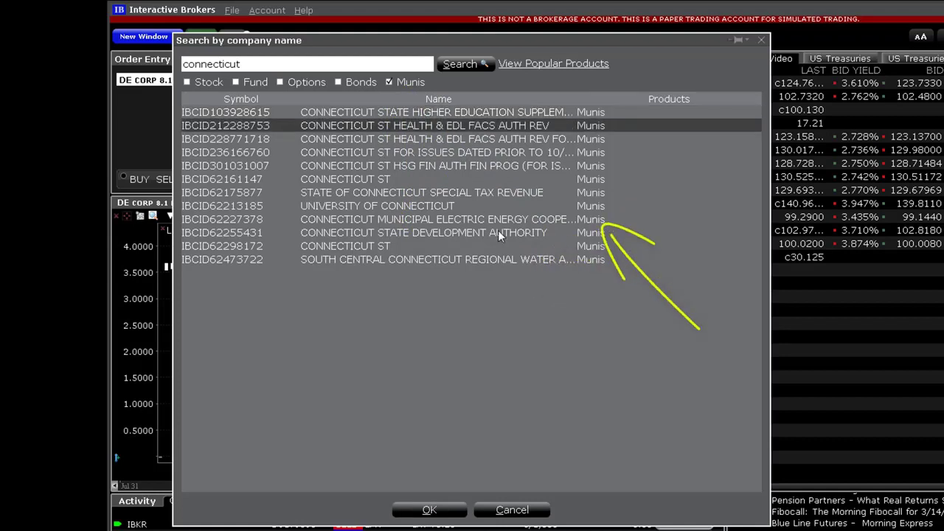
key(Down)
key(Down)
key(Down)
key(Down)
key(Down)
key(Down)
key(Down)
key(Down)
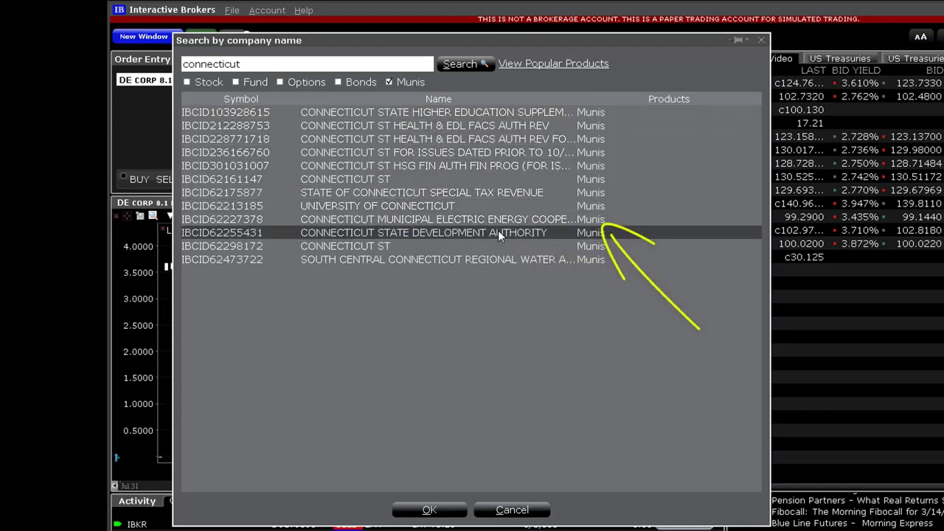
key(Down)
key(Down)
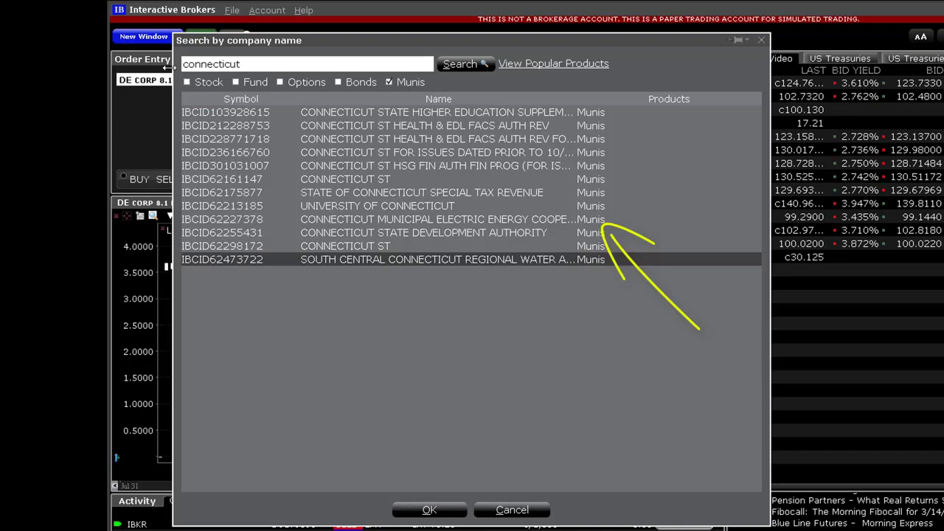
Replace the search text with ct, run the search and limit the results to Munis.
click(271, 65)
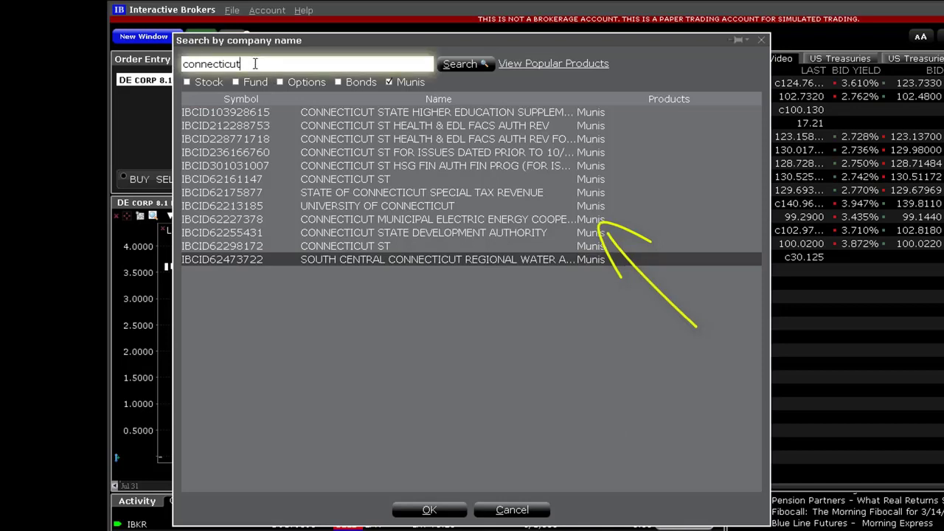
double_click(218, 66)
text(ct)
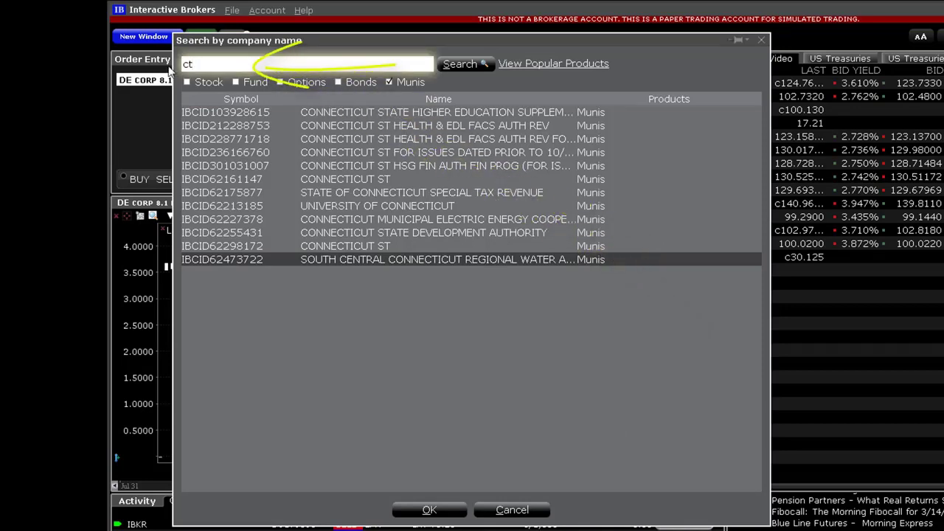
key(Return)
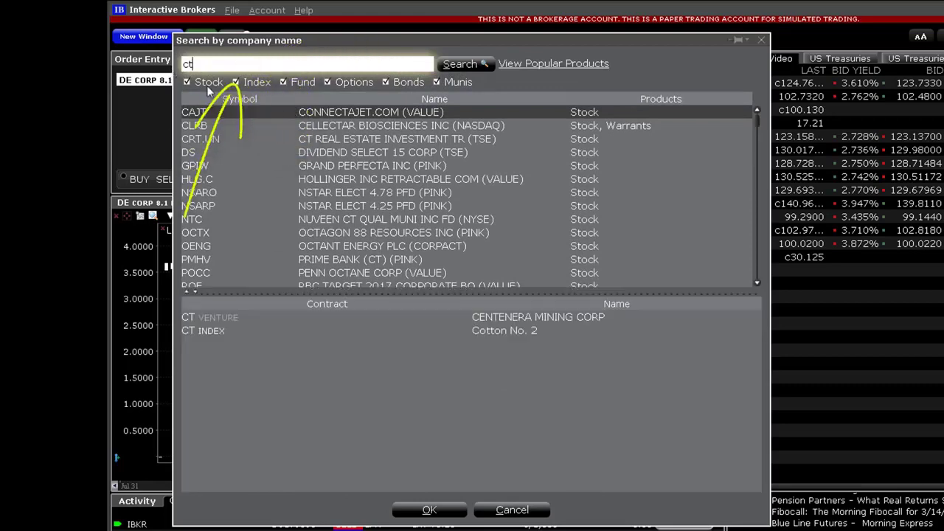
click(206, 82)
click(255, 82)
click(299, 83)
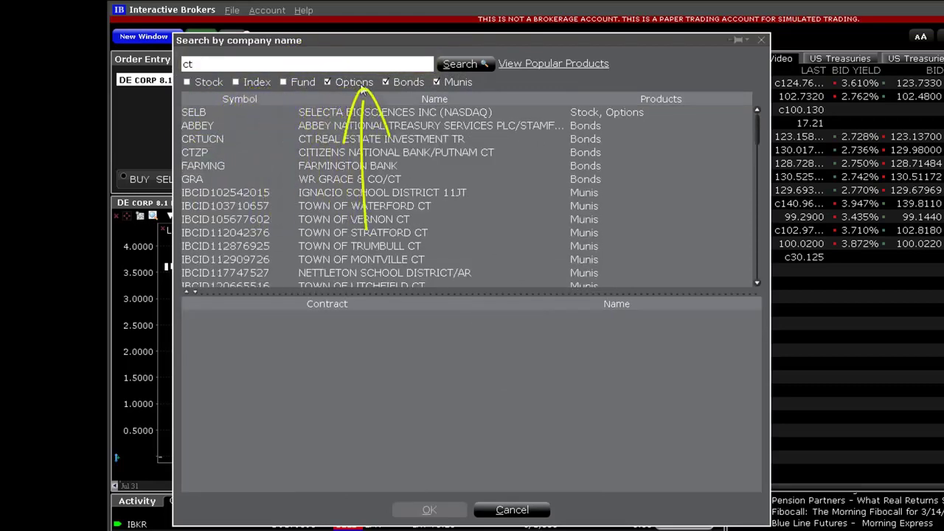
click(350, 82)
click(412, 84)
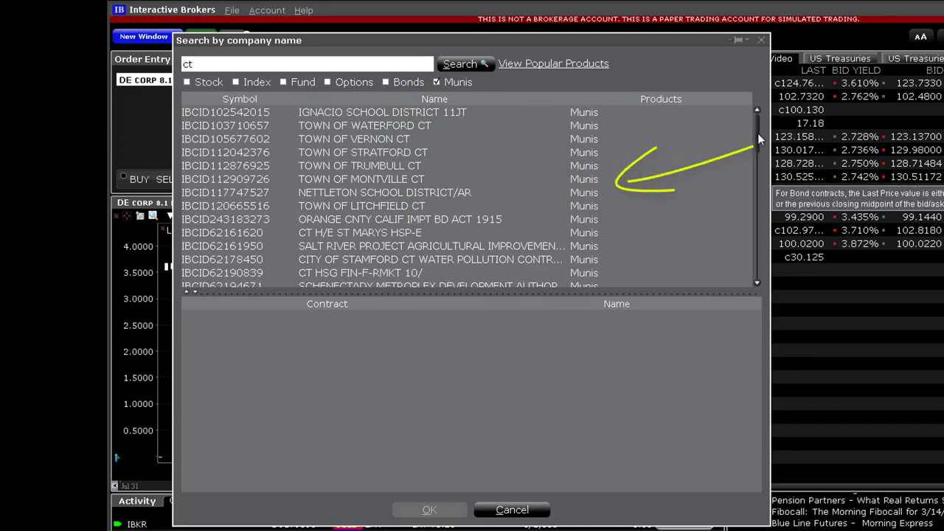
Add the TOWN OF GREENWICH CT municipal bond from the search results to the watchlist.
drag(757, 132, 761, 264)
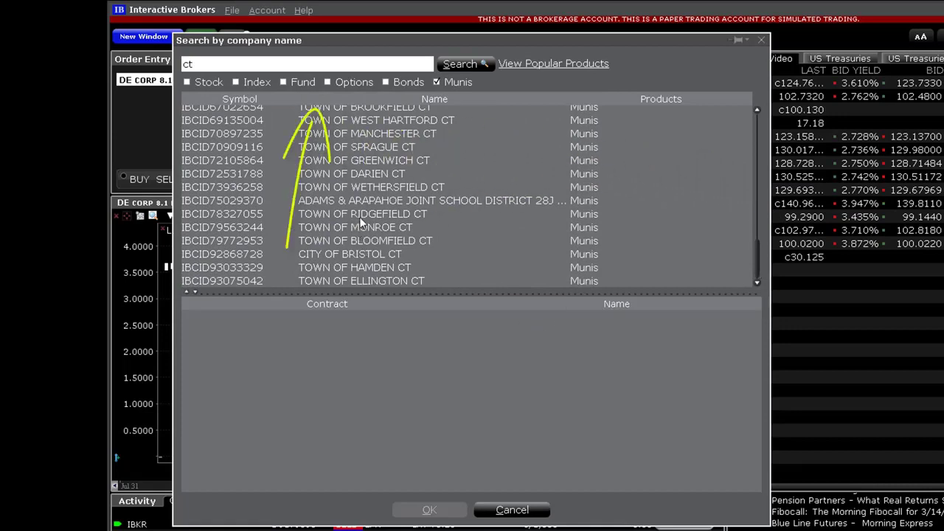
click(376, 174)
click(375, 162)
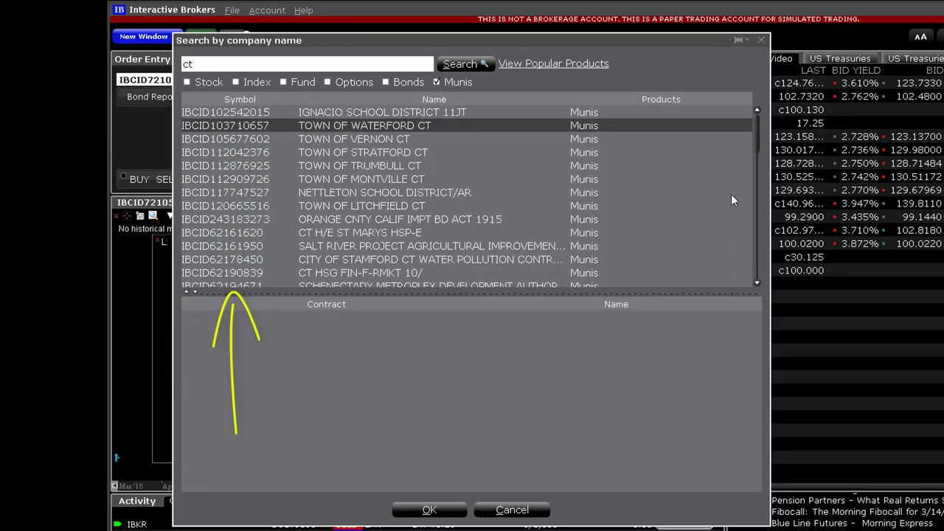
Choose the CITY OF BRISTOL CT municipal bond in the ct search results.
drag(757, 131, 756, 278)
click(374, 254)
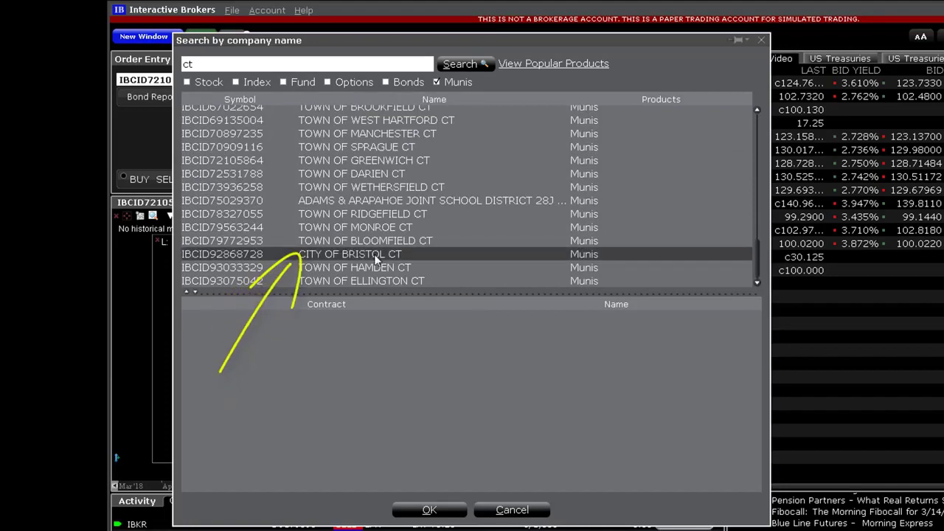